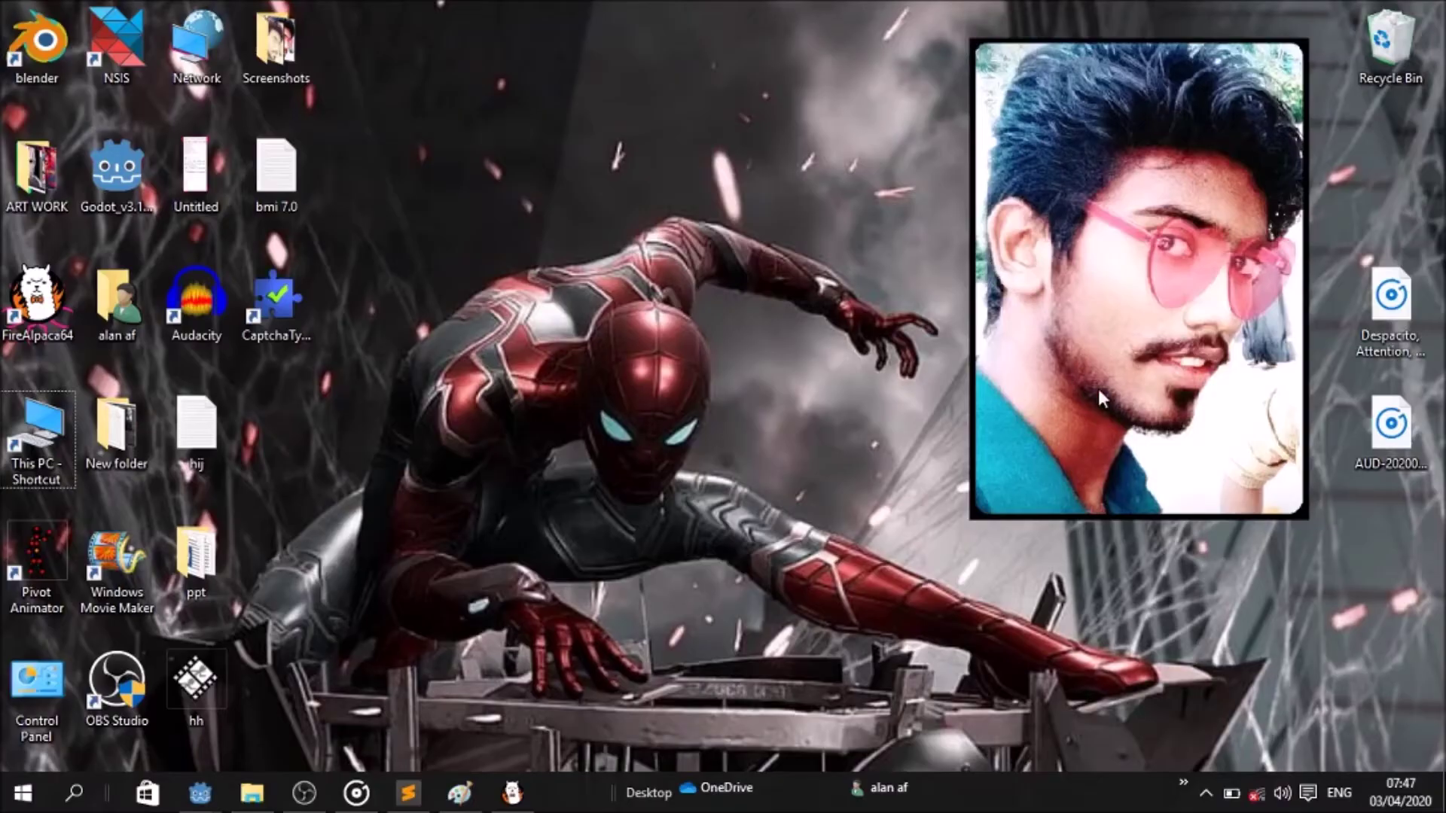
Check the system tray, then bring the FireAlpaca window up from the taskbar.
left_click(1206, 794)
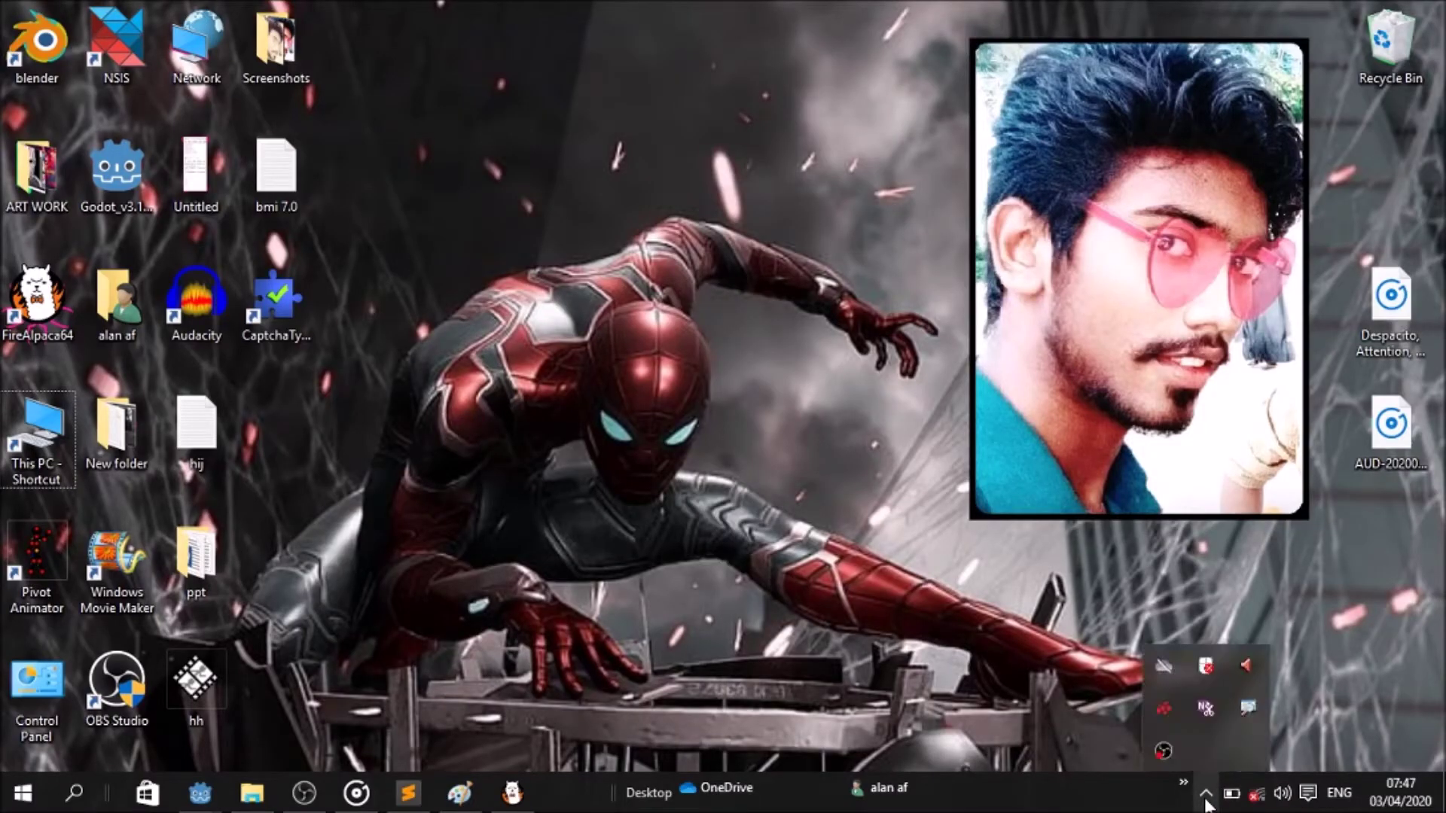
left_click(771, 459)
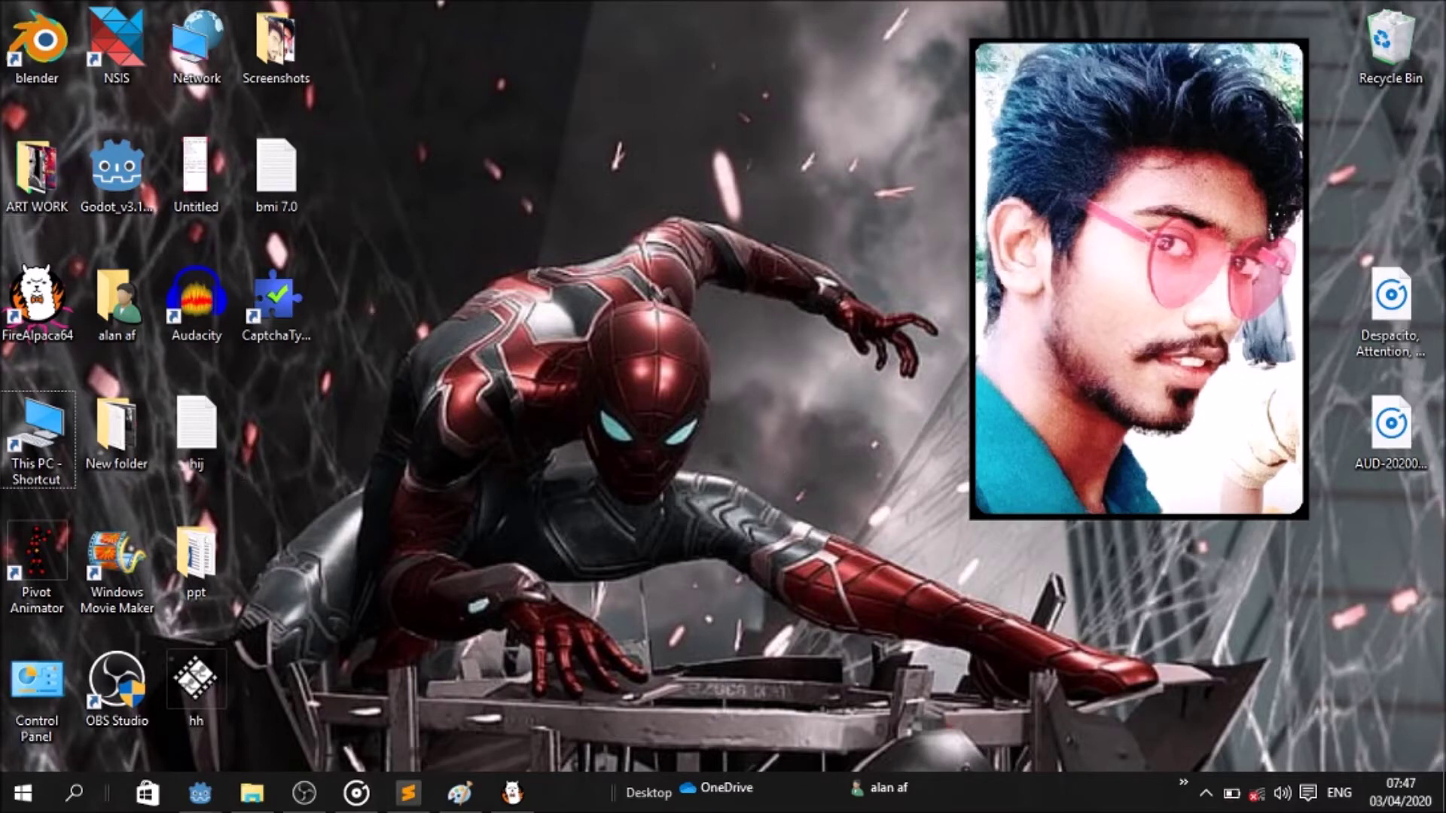
left_click(512, 793)
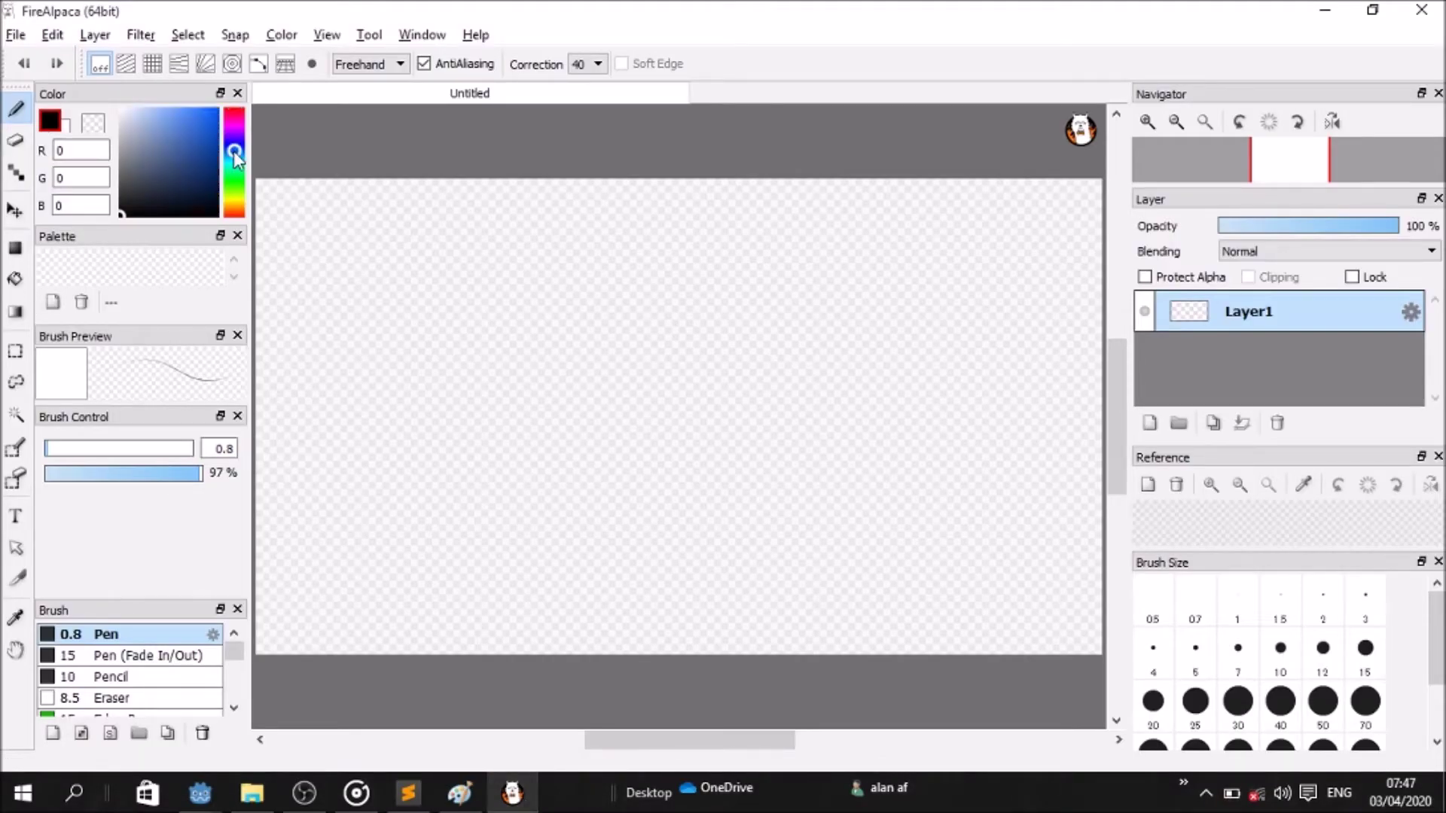
Set the colours to a bright cyan foreground and a light blue background.
left_click(165, 115)
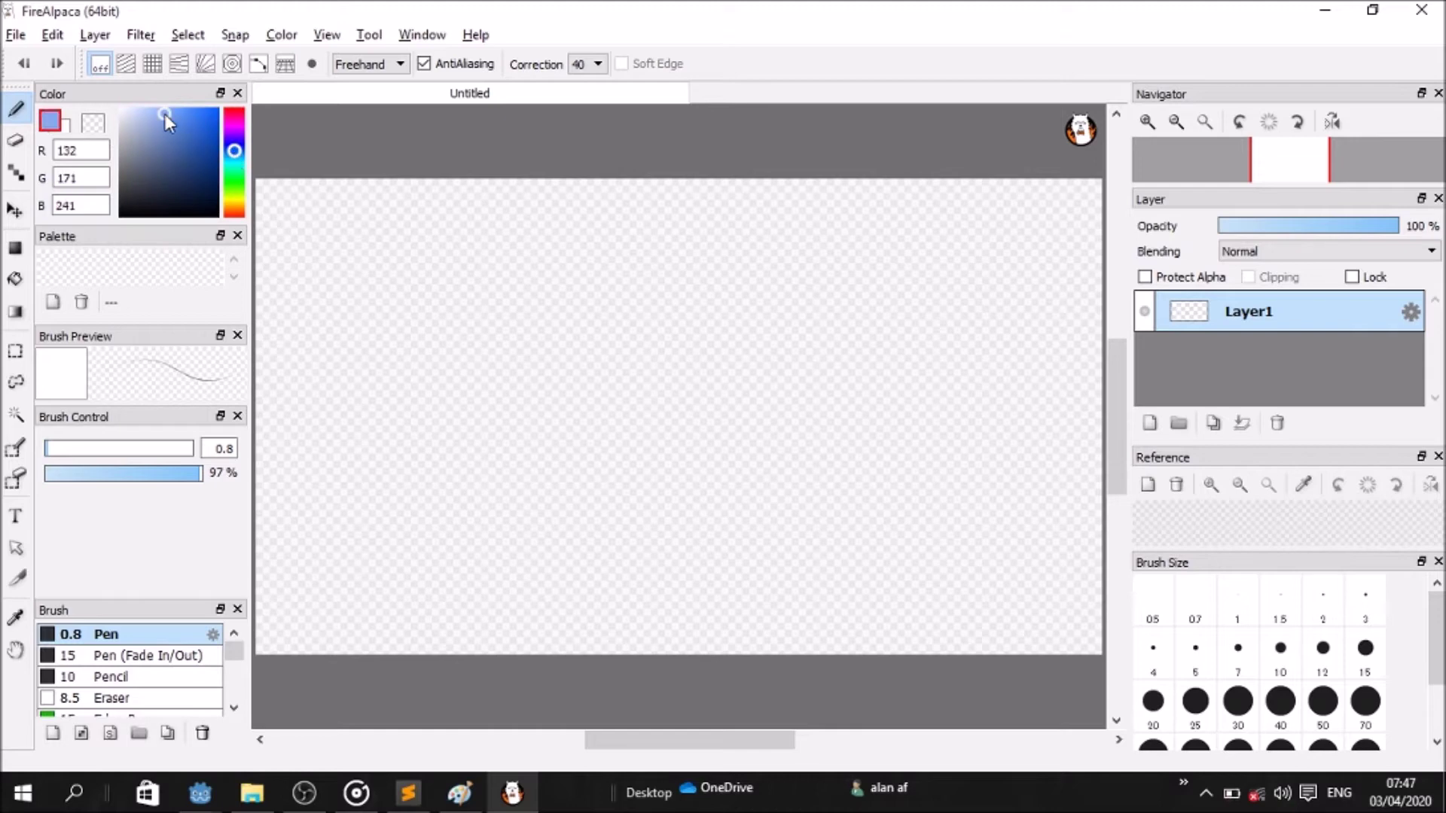
left_click(65, 130)
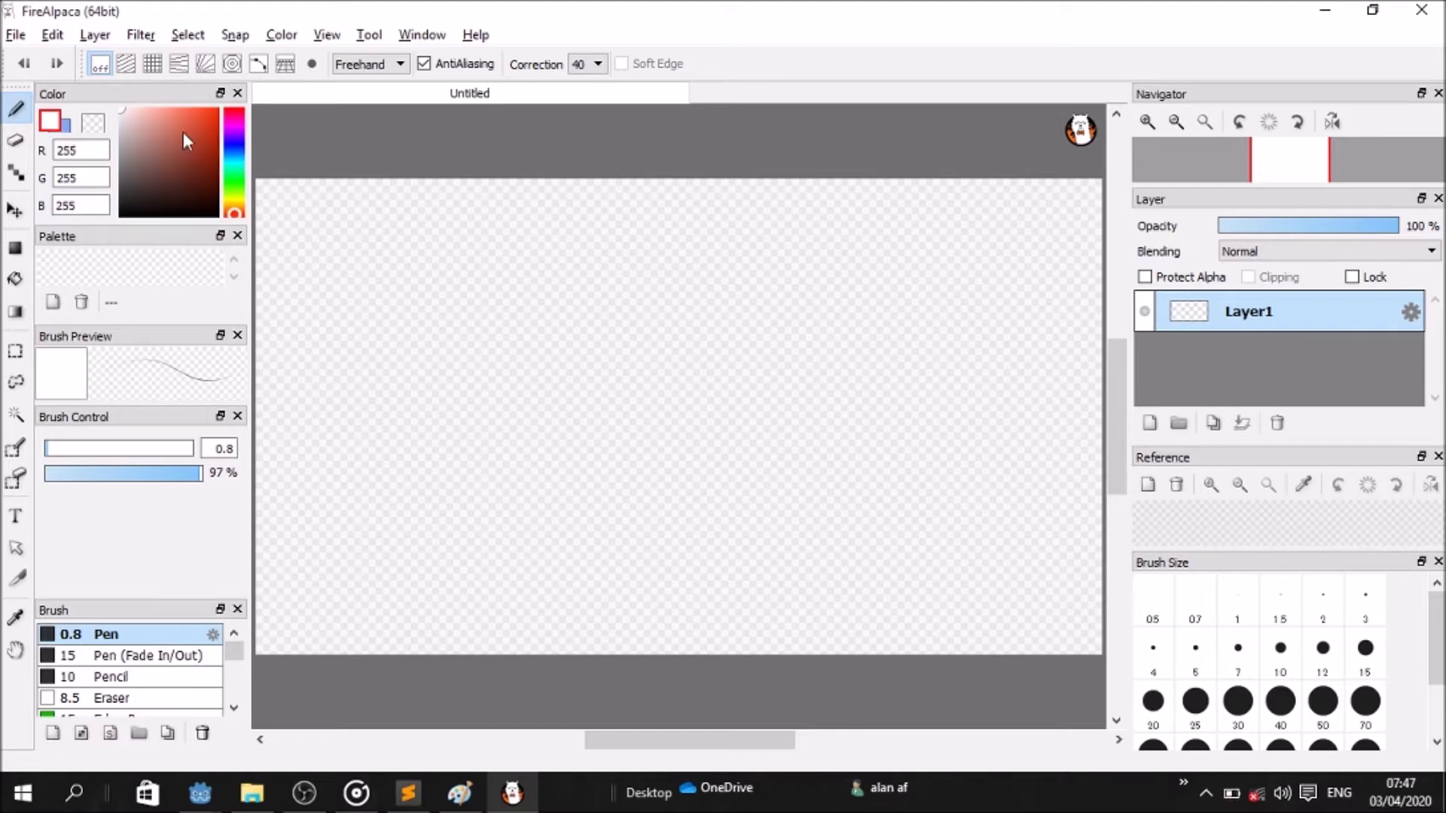
left_click(234, 152)
left_click(236, 160)
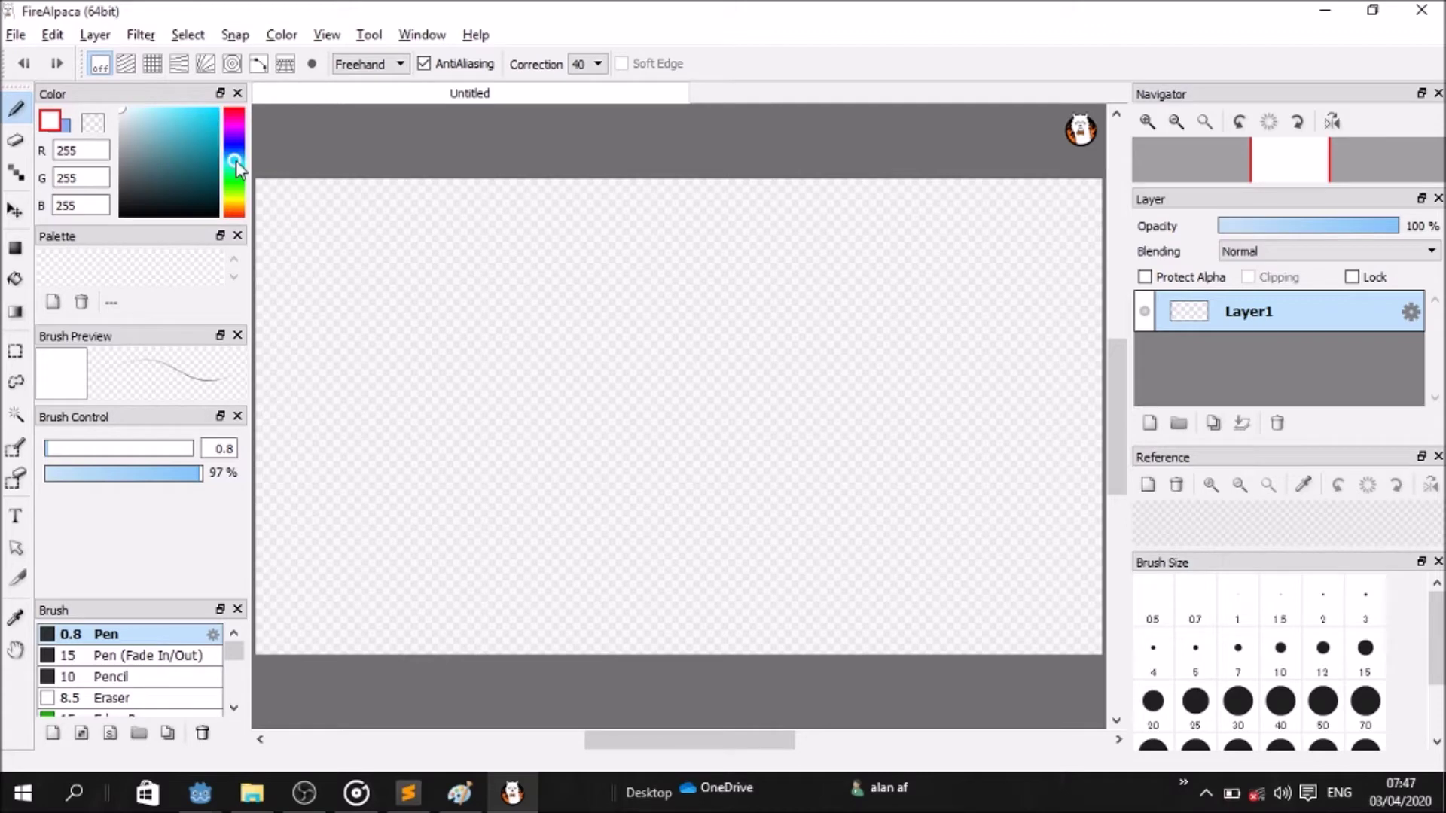
left_click(180, 110)
Drag a diagonal cyan-to-blue gradient across the whole canvas.
left_click(14, 312)
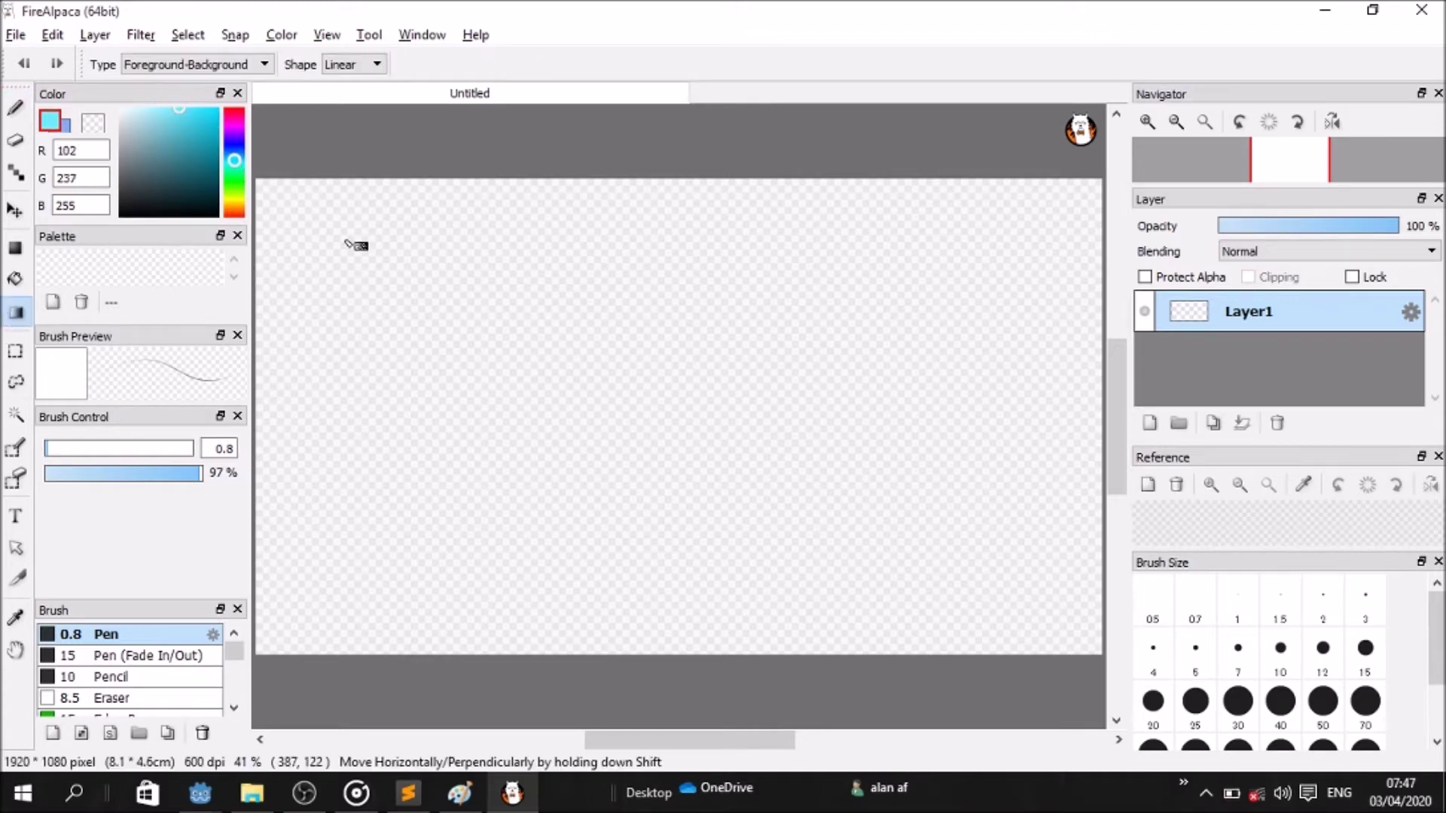
left_click_drag(280, 213, 1045, 565)
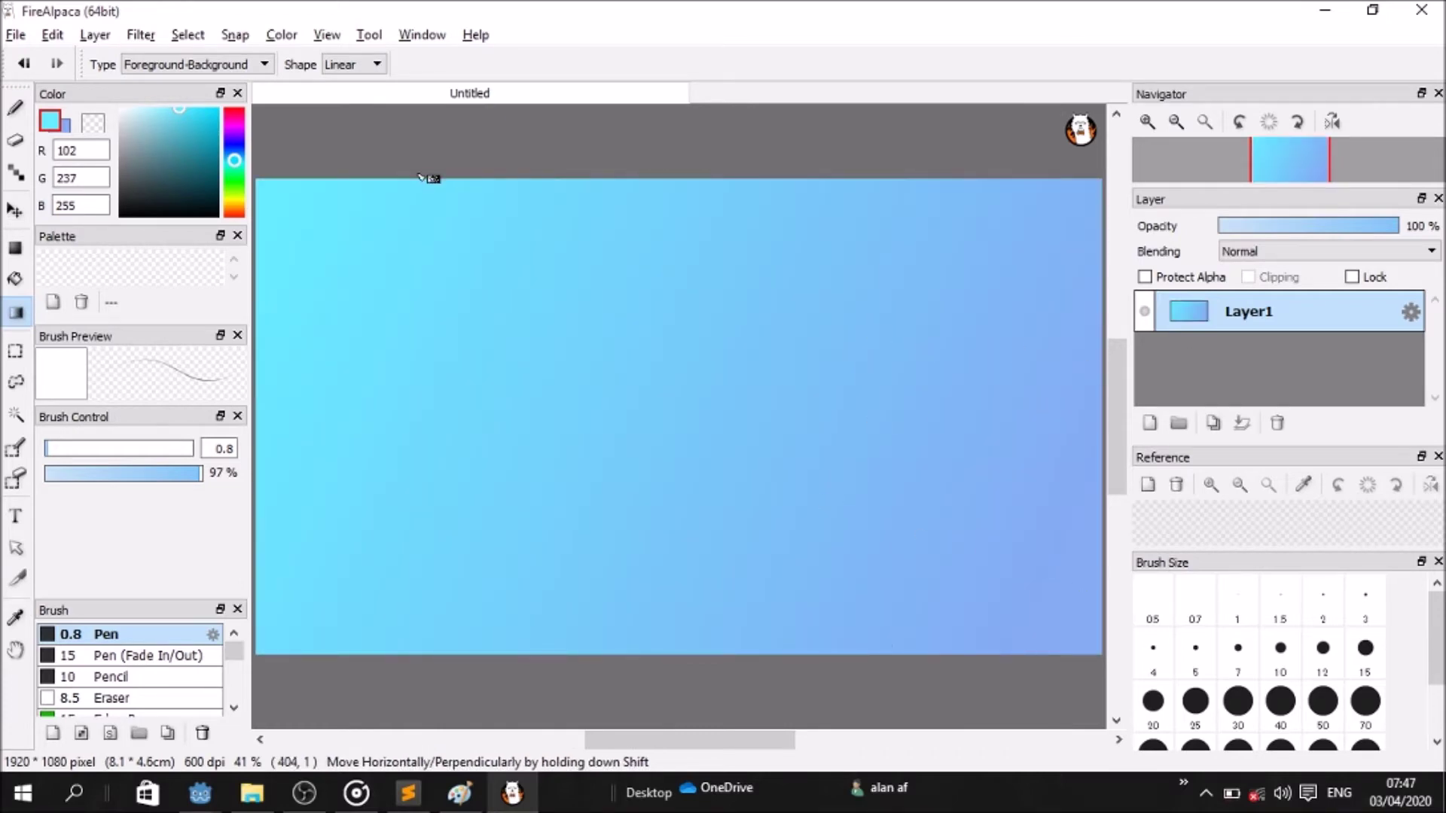
left_click(17, 35)
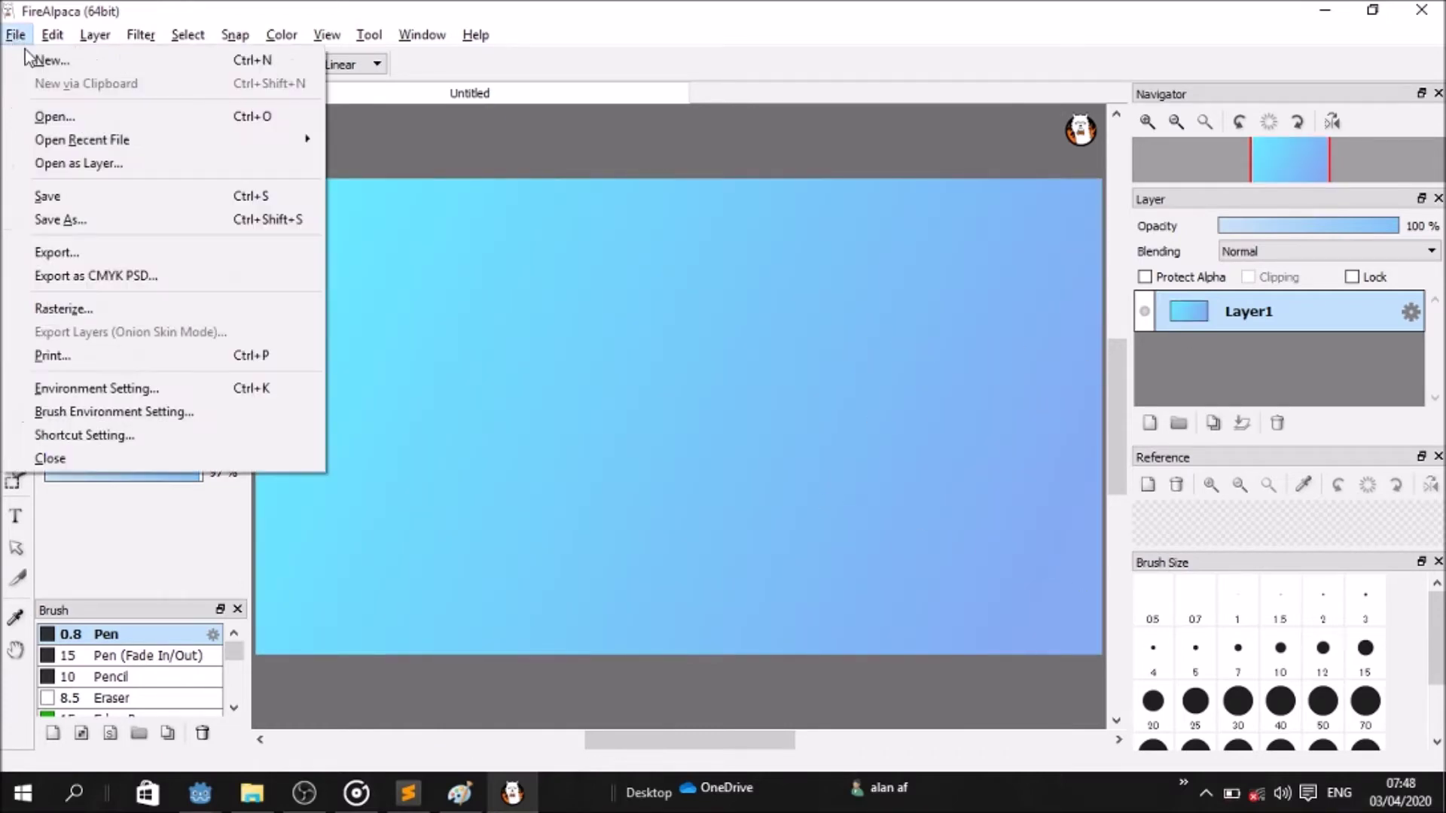
Start Save As and browse to the Documents/my game - Copy - Copy - Copy folder.
left_click(103, 228)
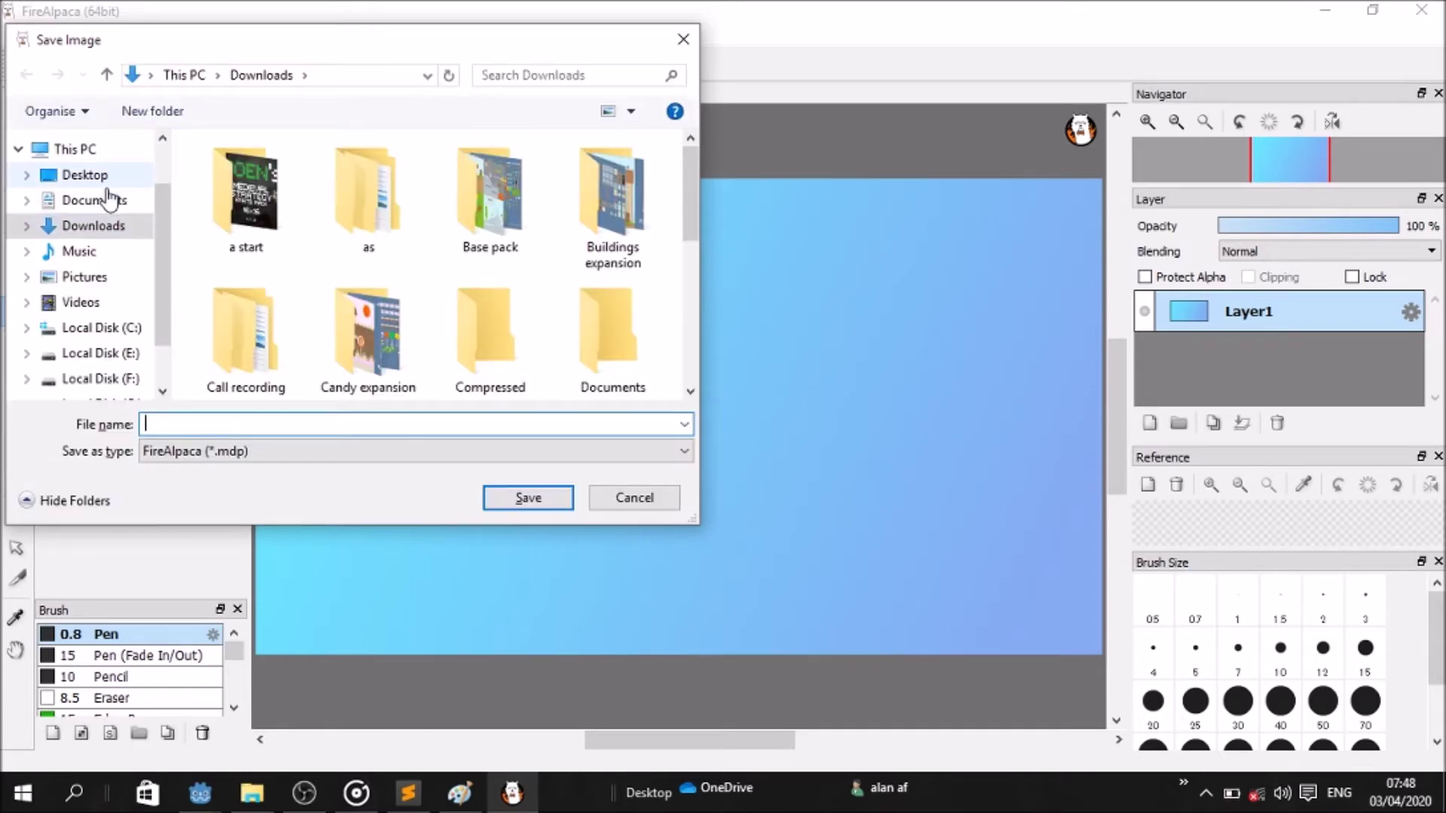
left_click(95, 200)
left_click_drag(690, 164, 685, 235)
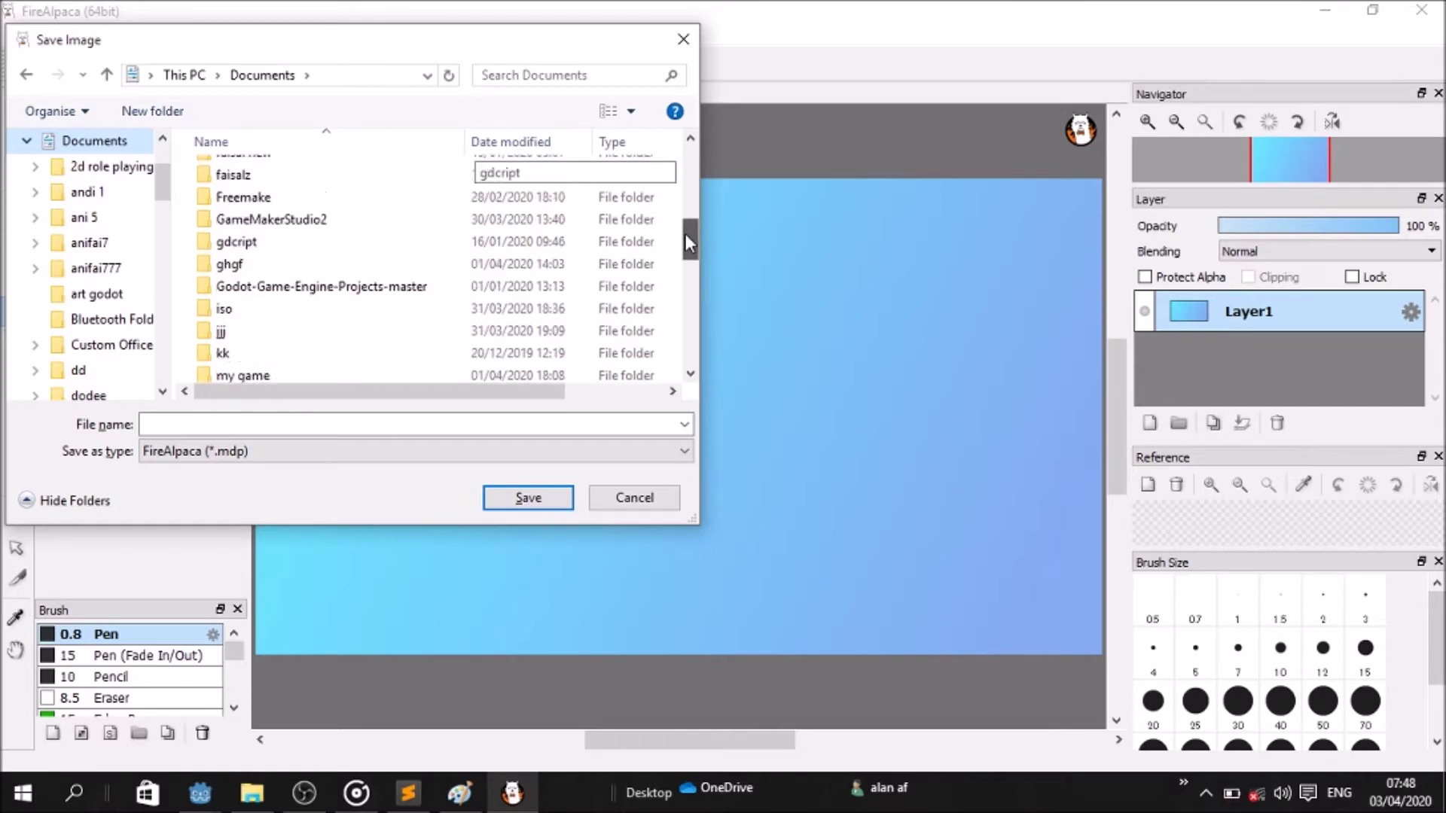
scroll(433, 268, "down", 3)
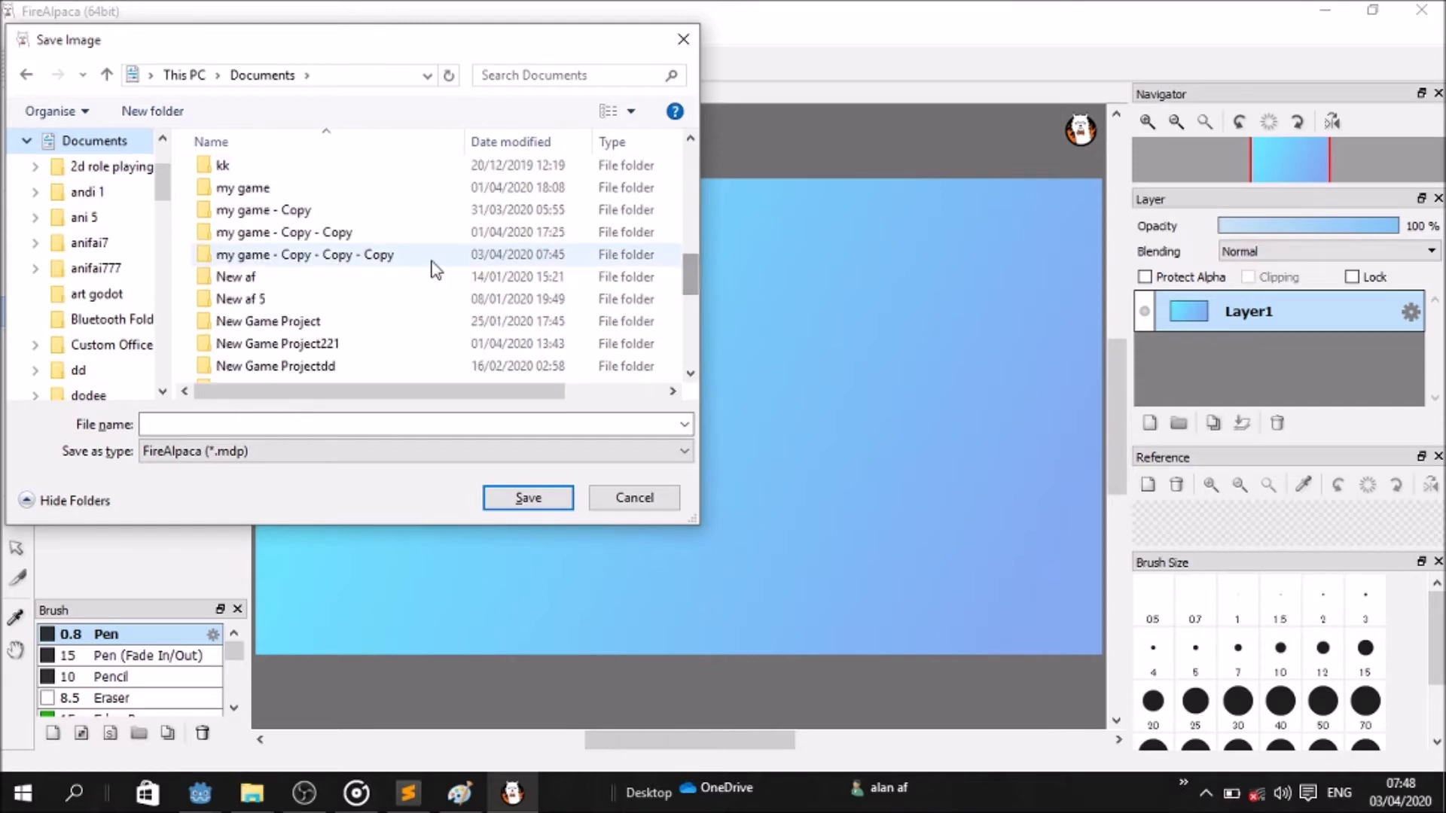
double_click(303, 258)
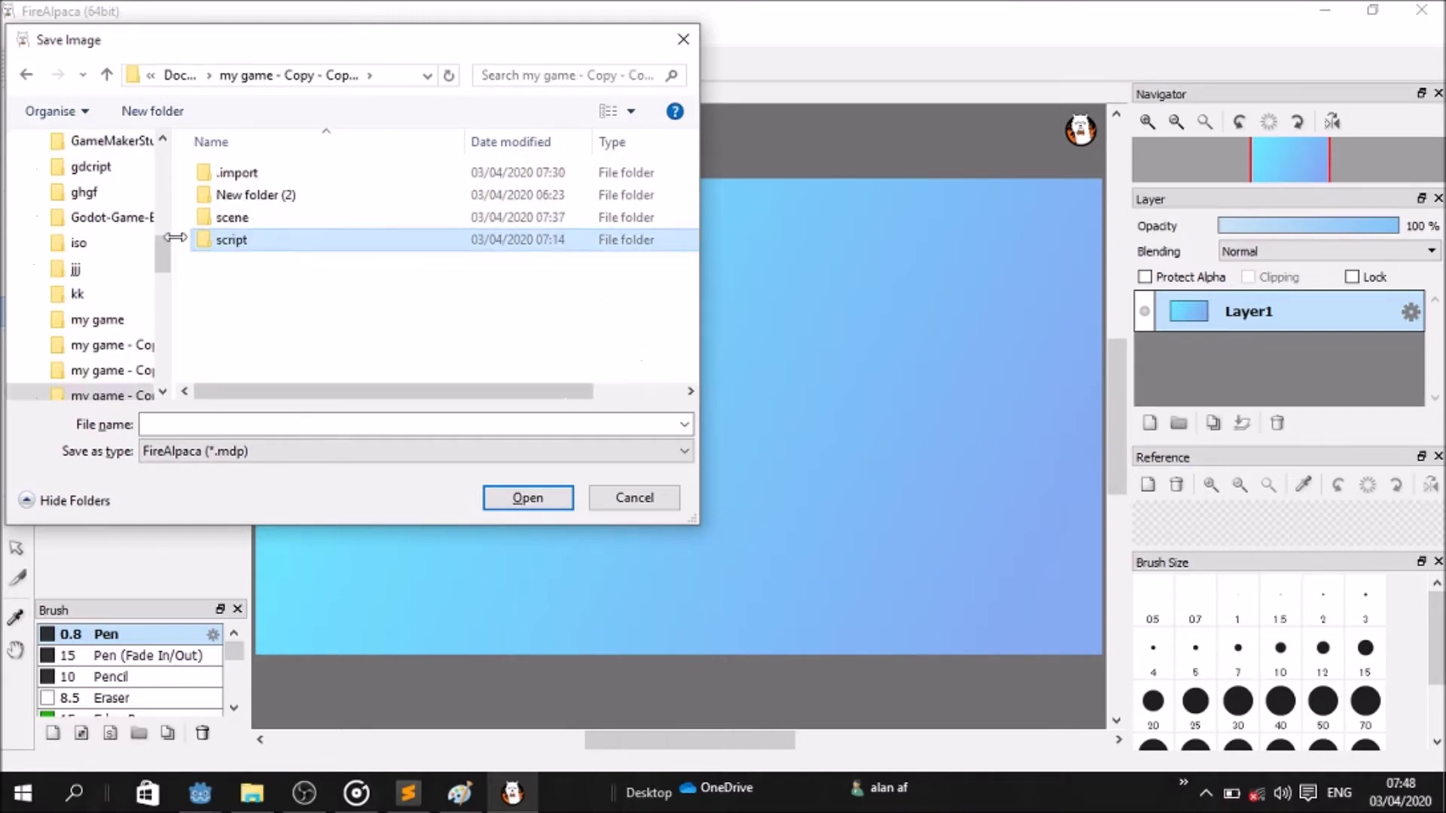
left_click(304, 242)
Save the image as sky in PNG format, accepting transparent PNG.
left_click(296, 427)
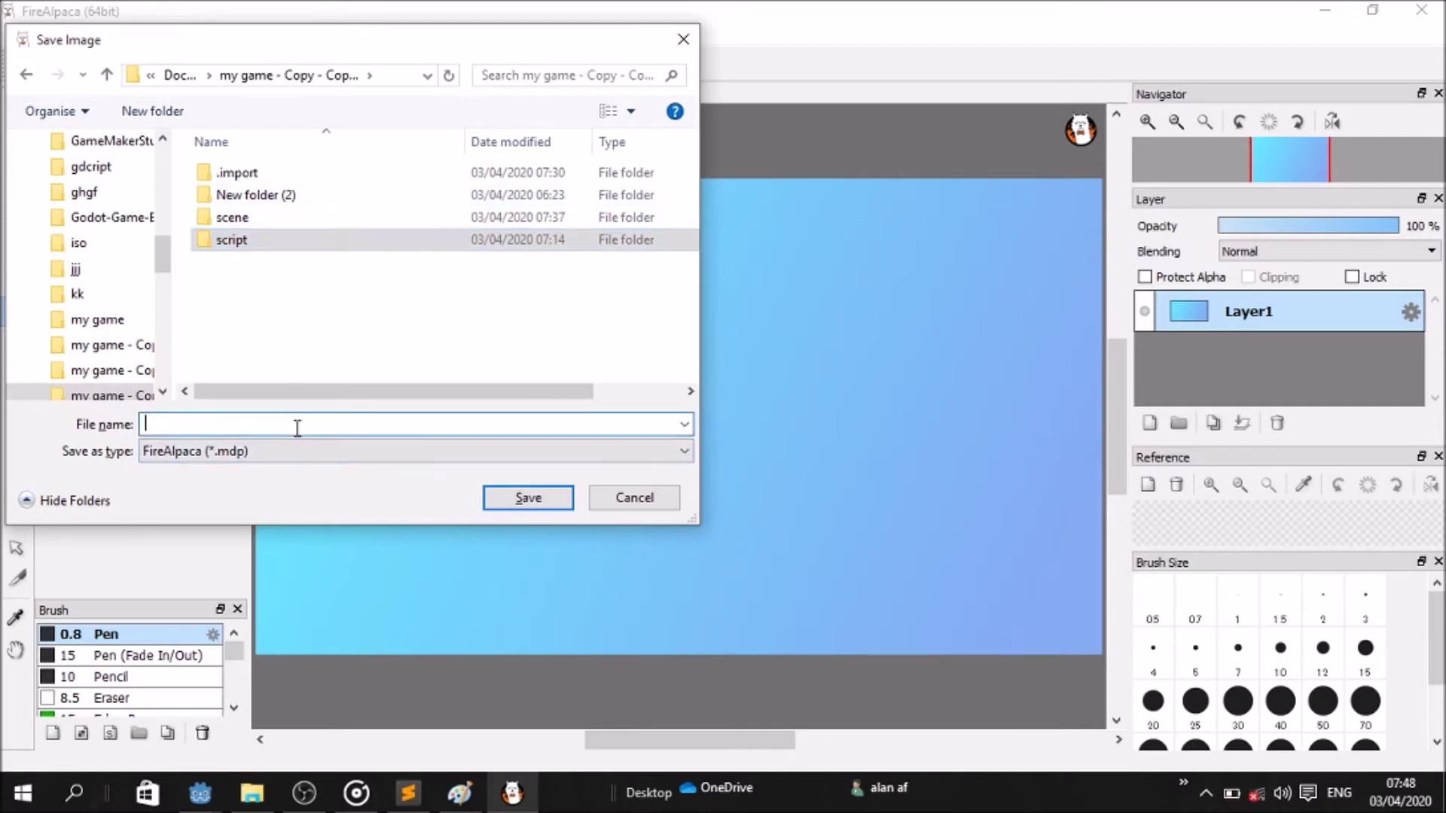
type("sky")
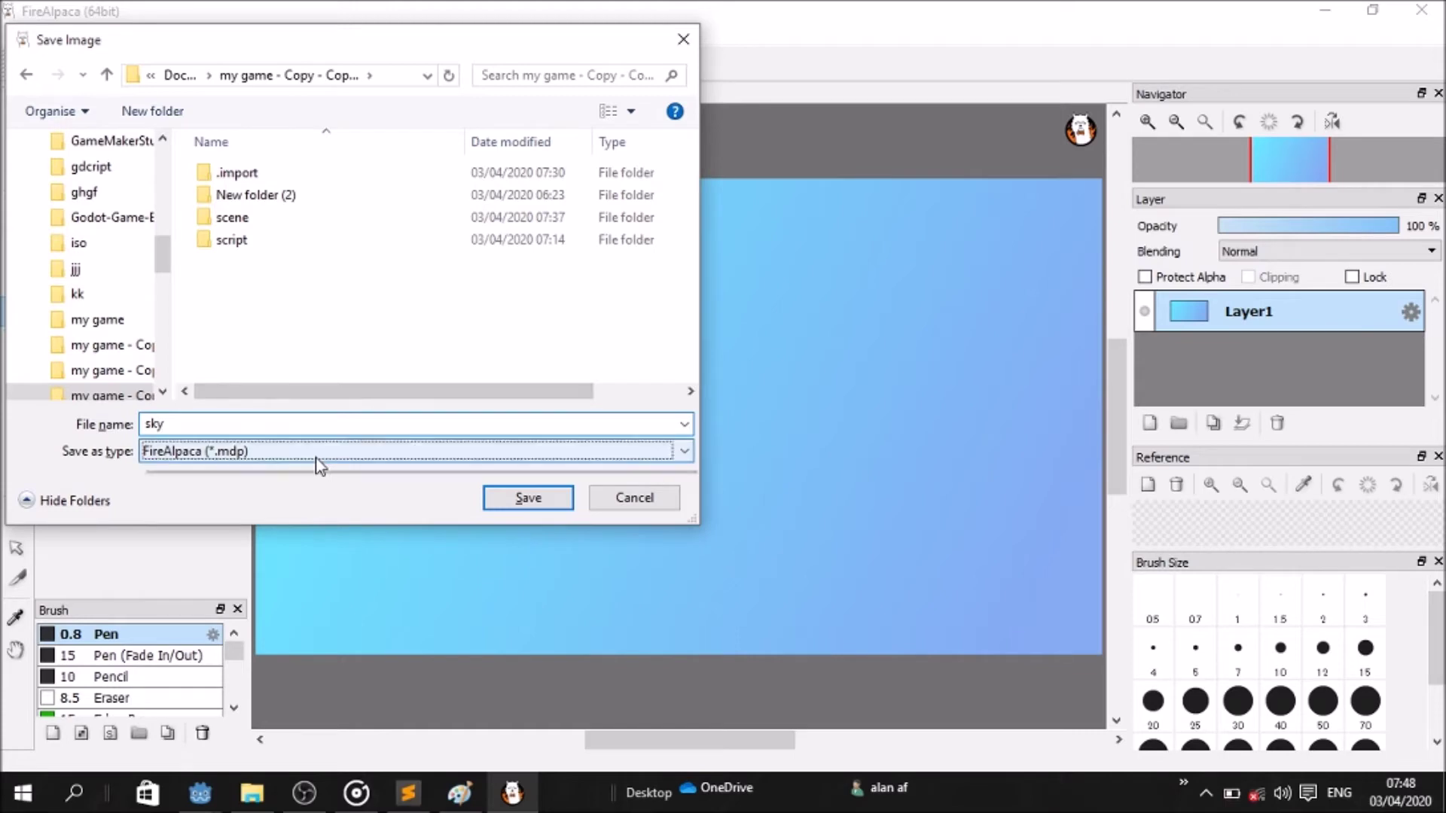
left_click(299, 451)
left_click(298, 489)
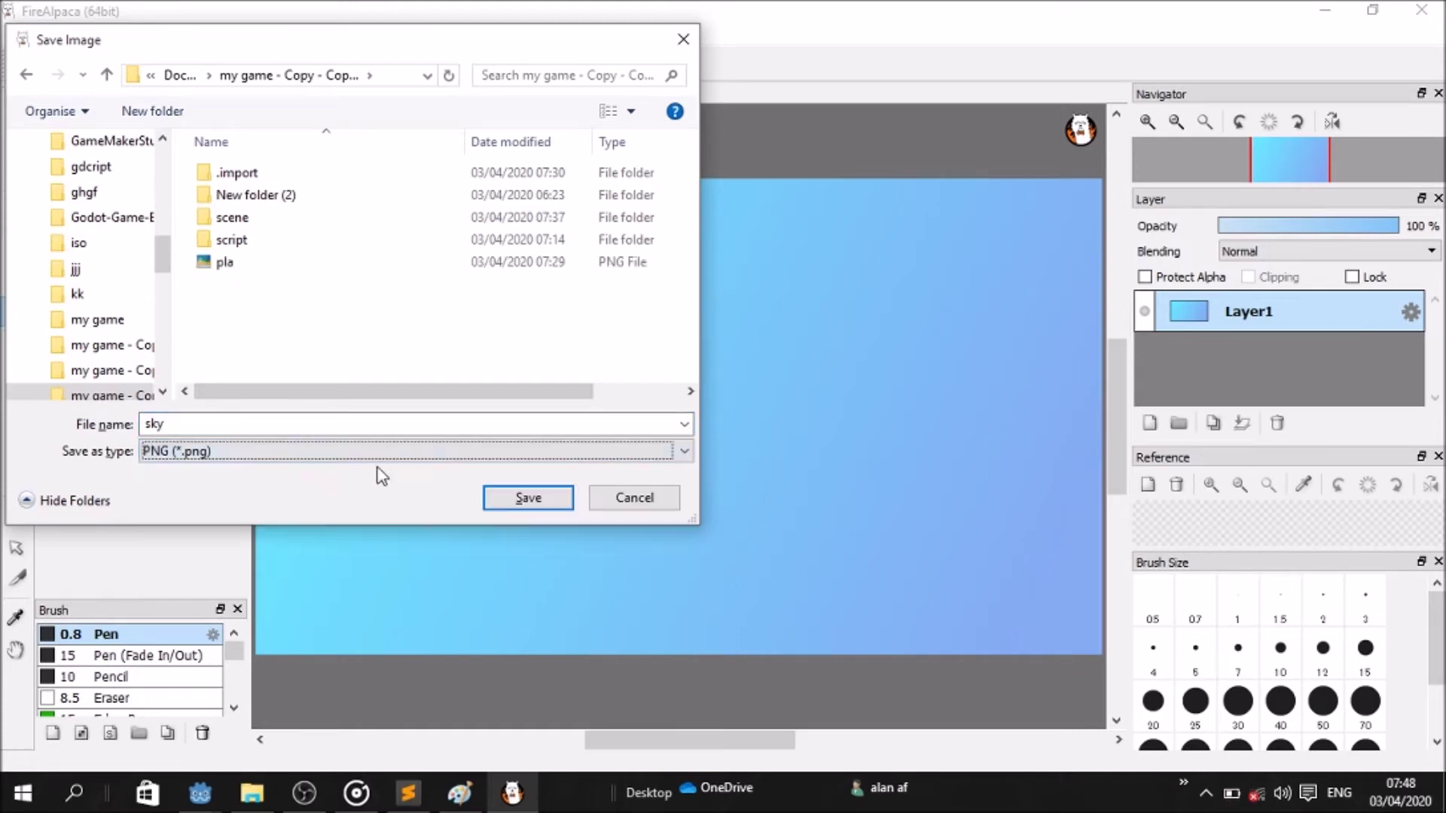
left_click(527, 498)
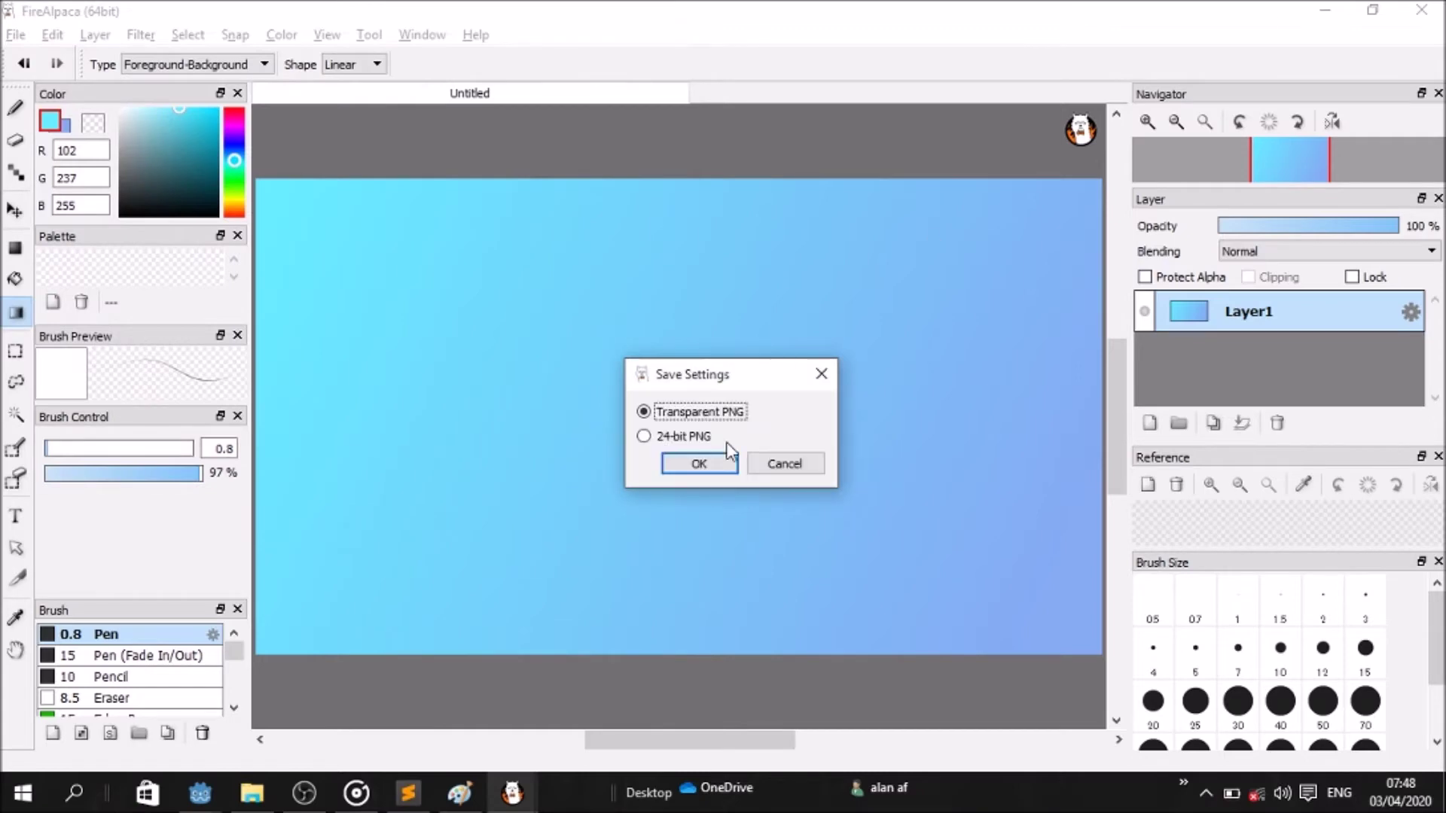
left_click(728, 467)
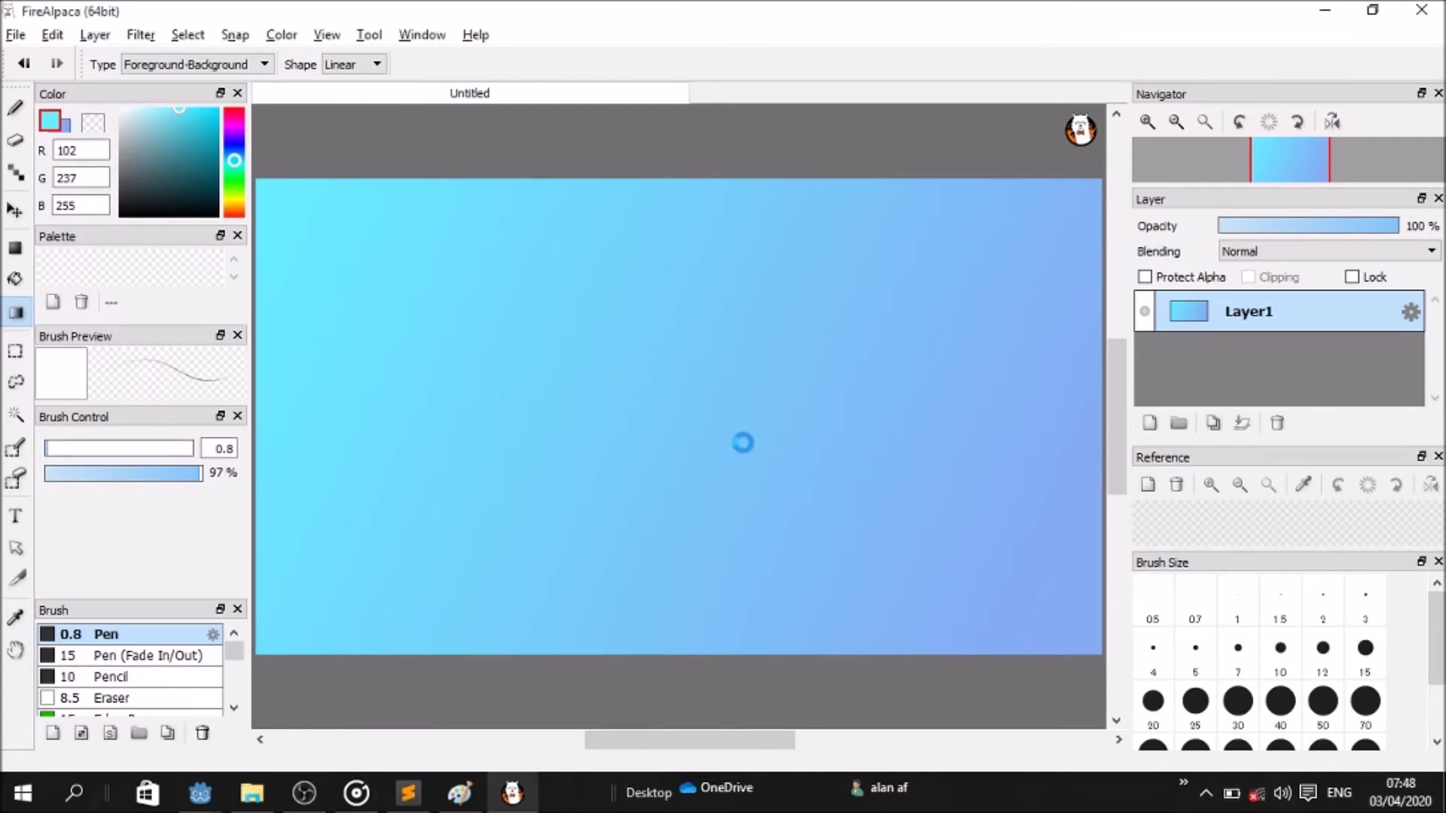
Minimize FireAlpaca, return to the Godot project and select the main root node.
left_click(1325, 10)
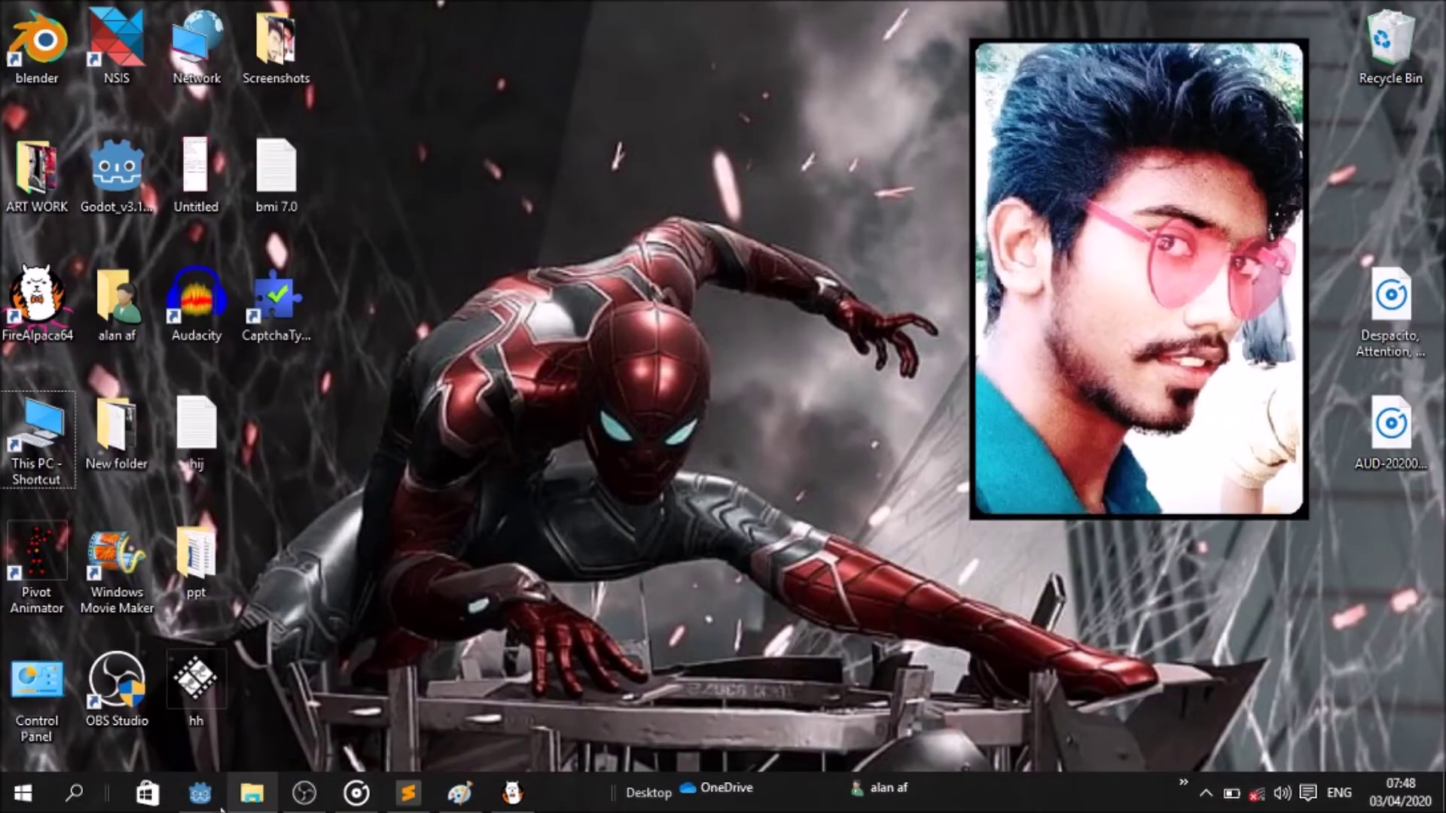
mouse_move(200, 793)
left_click(339, 700)
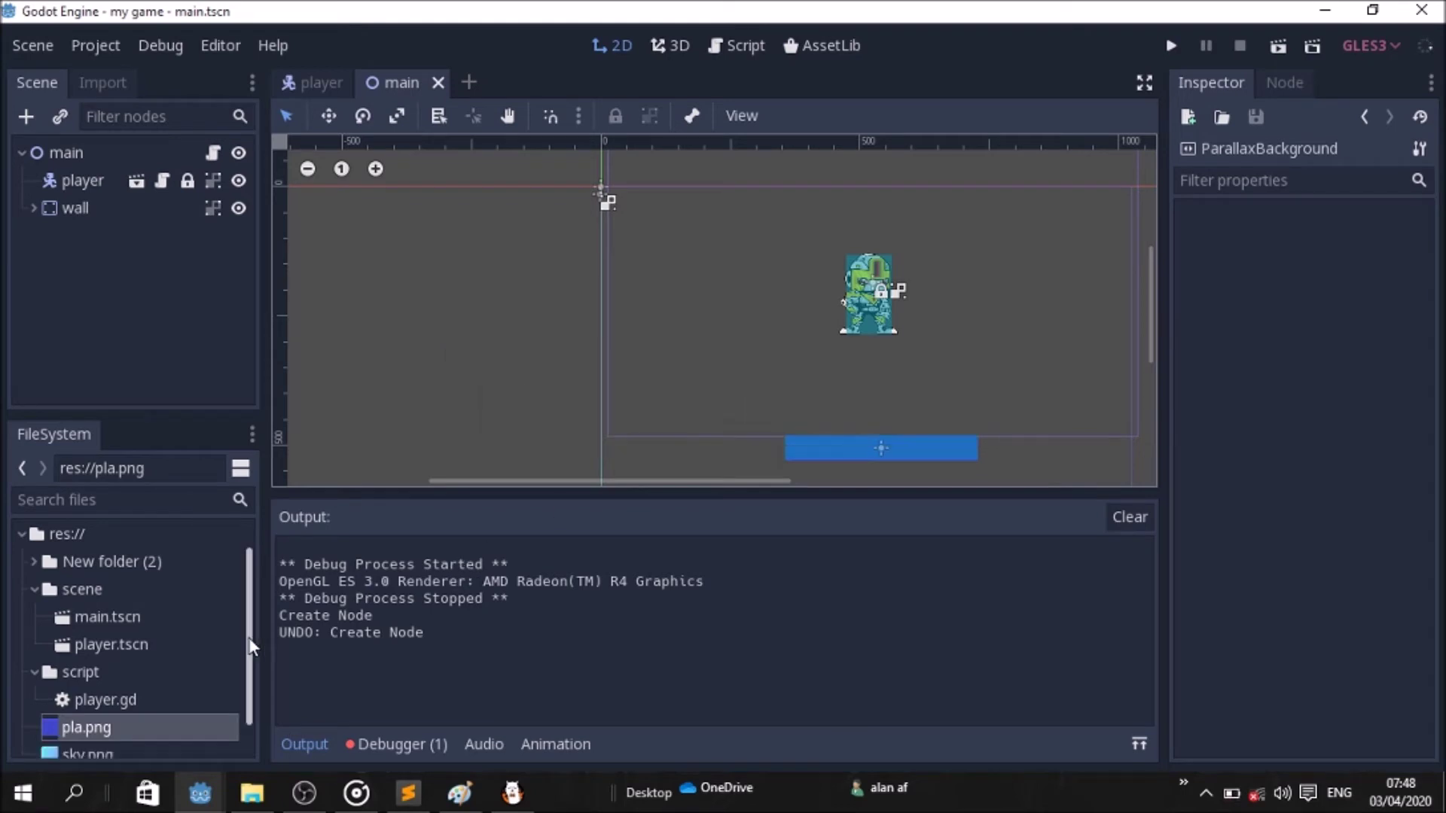
scroll(257, 642, "down", 1)
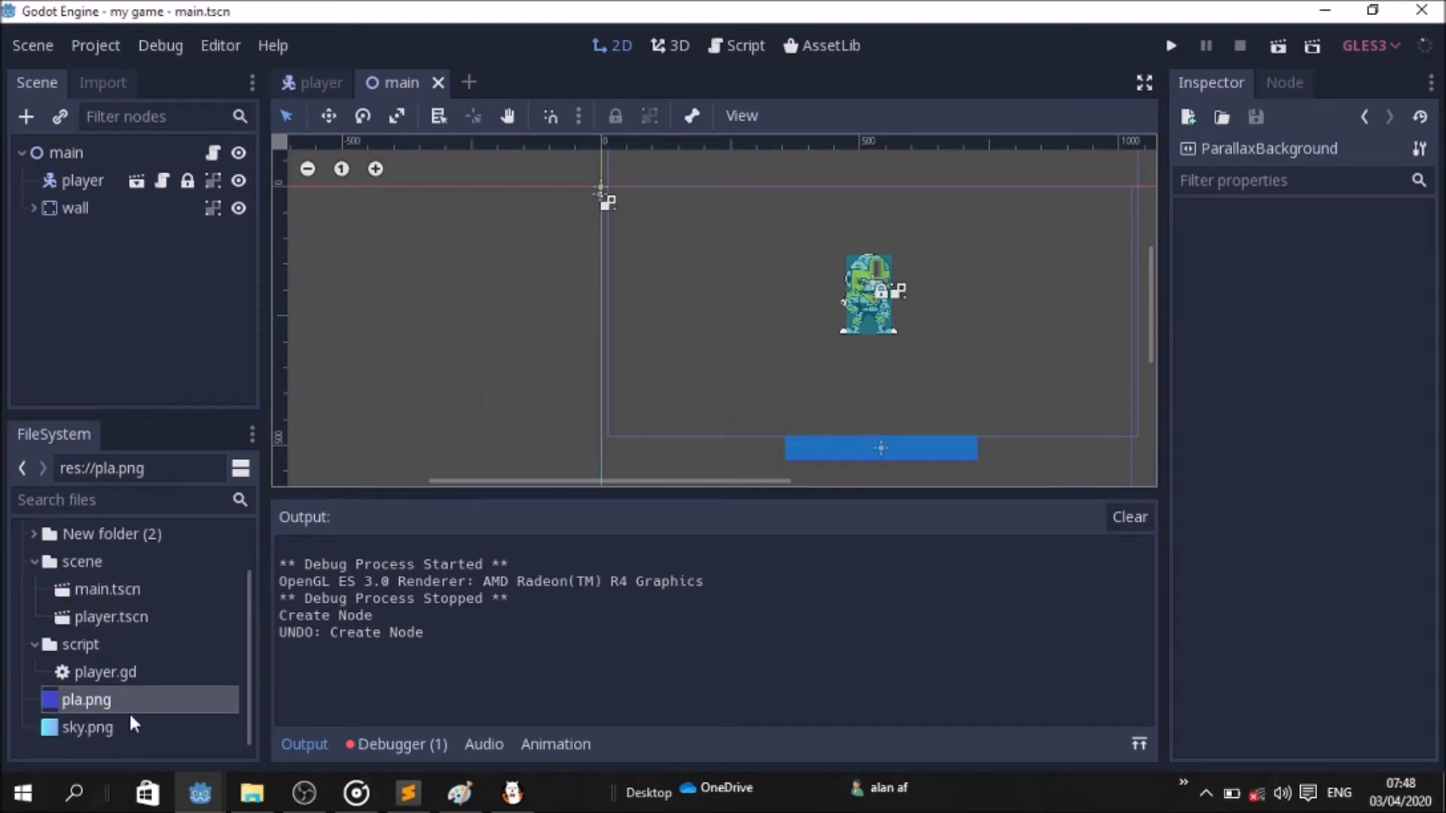
left_click(65, 152)
Add a ParallaxBackground node under main and inspect its scroll properties.
left_click(27, 117)
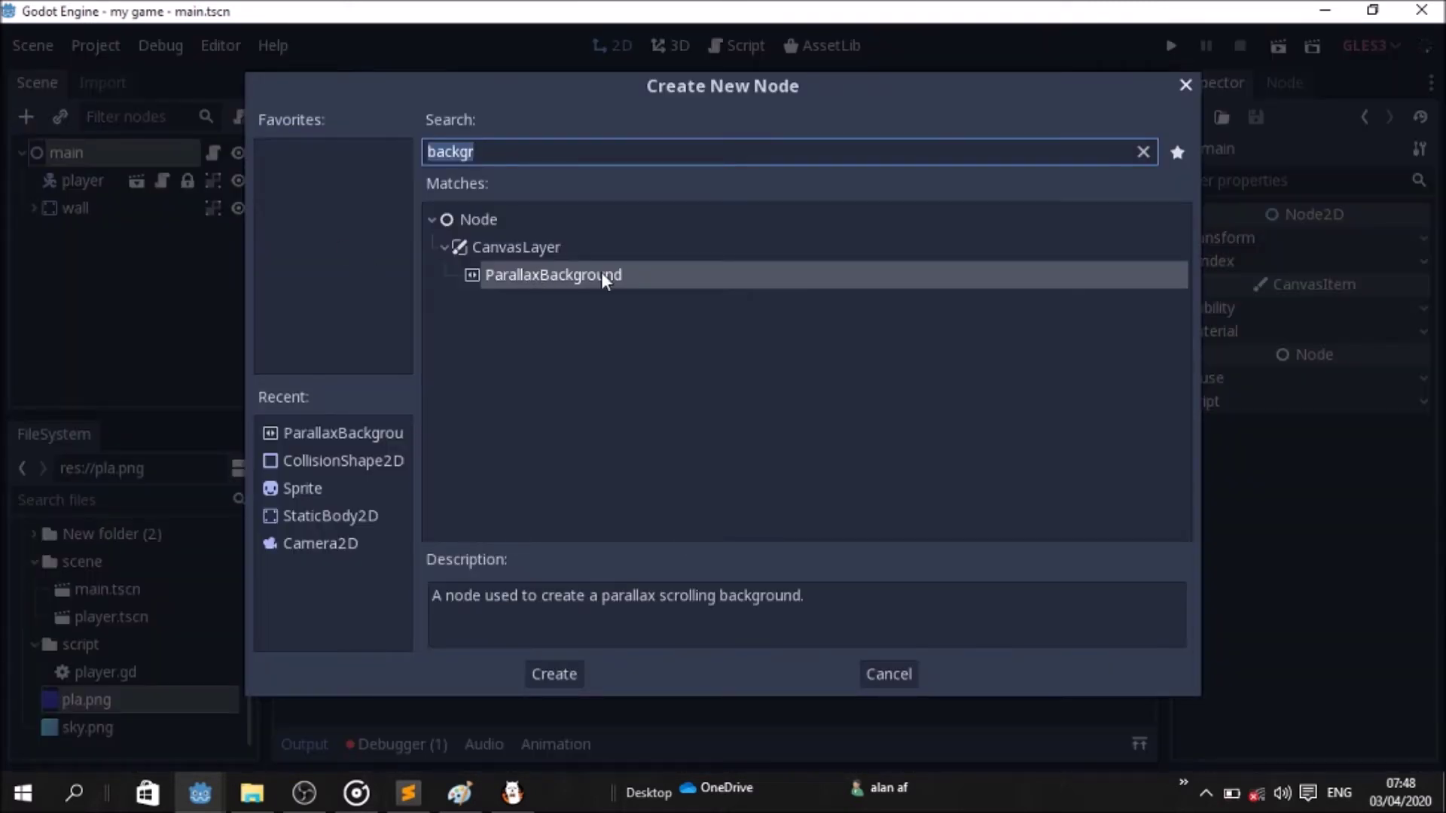
double_click(601, 275)
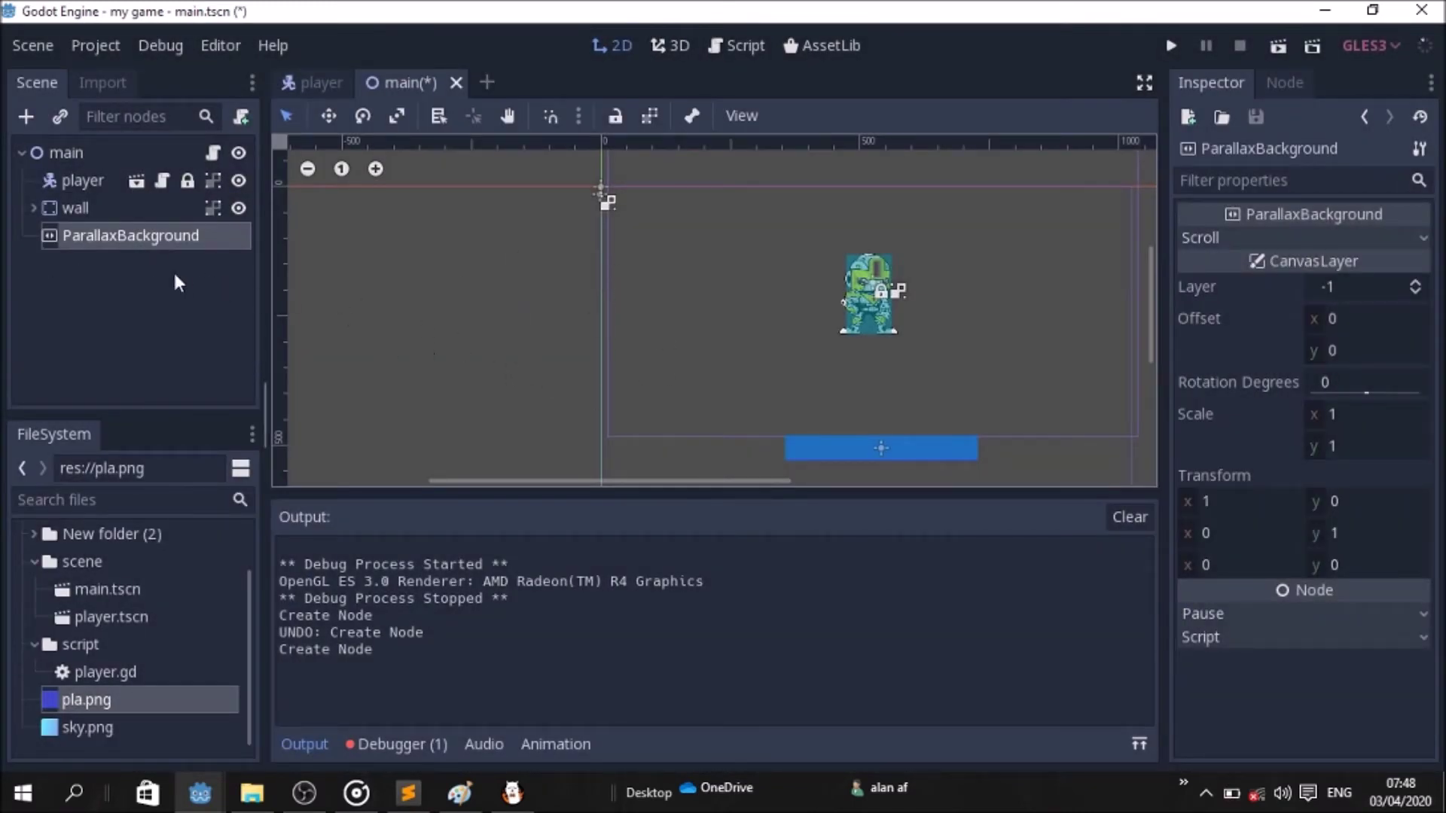
left_click(1401, 239)
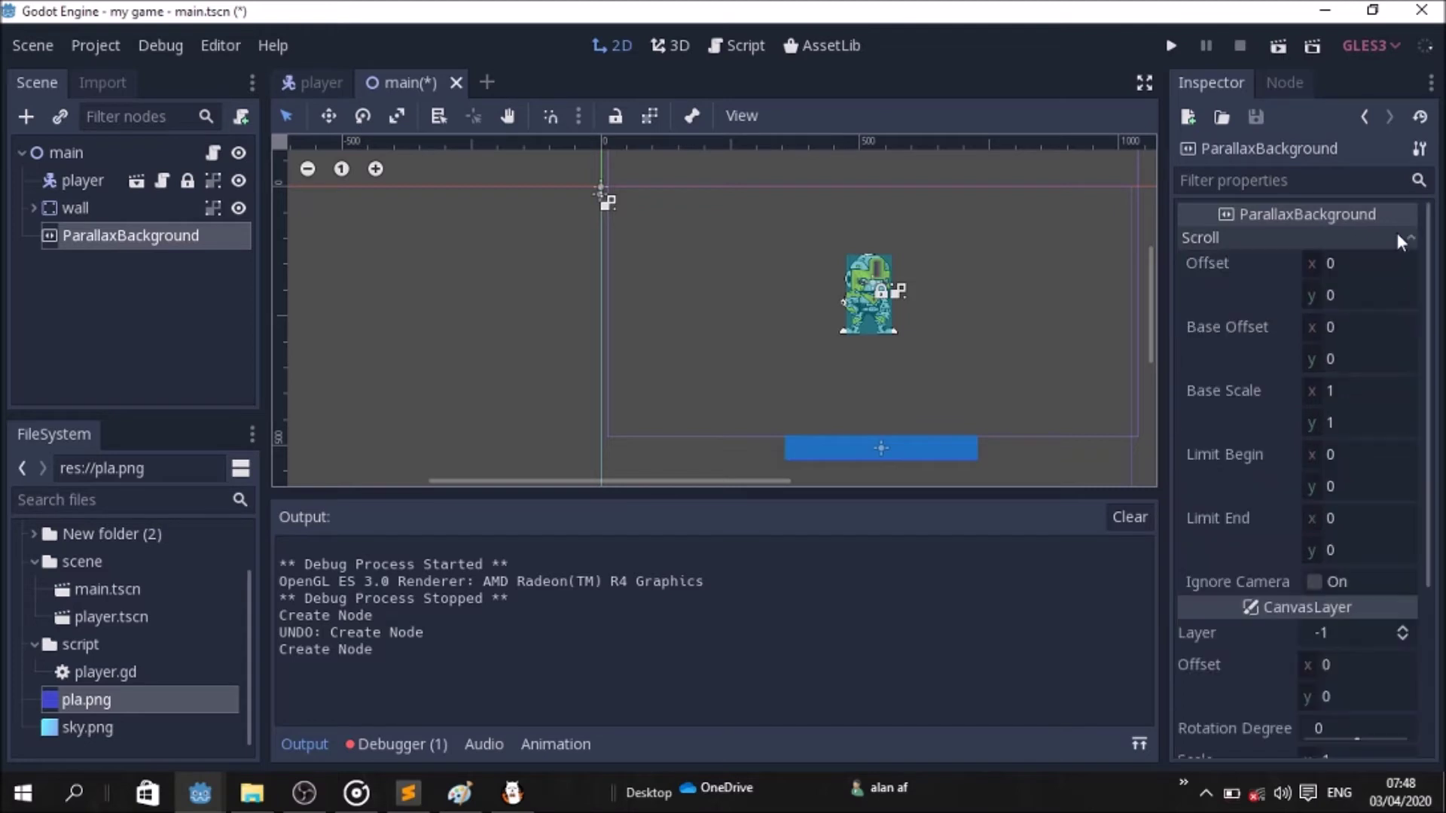
left_click(1401, 240)
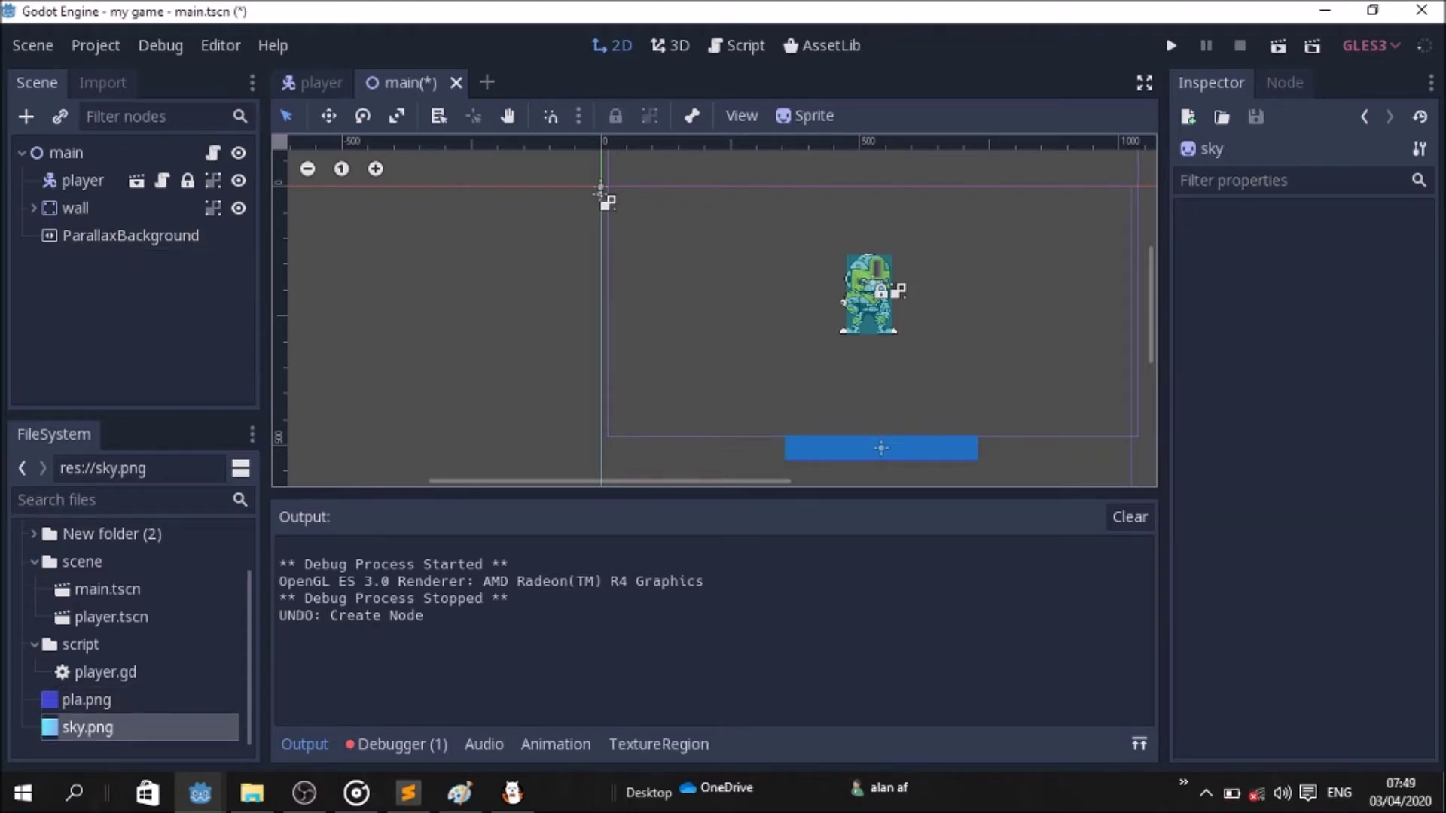
Delete the ParallaxBackground node and confirm the removal.
left_click(1206, 793)
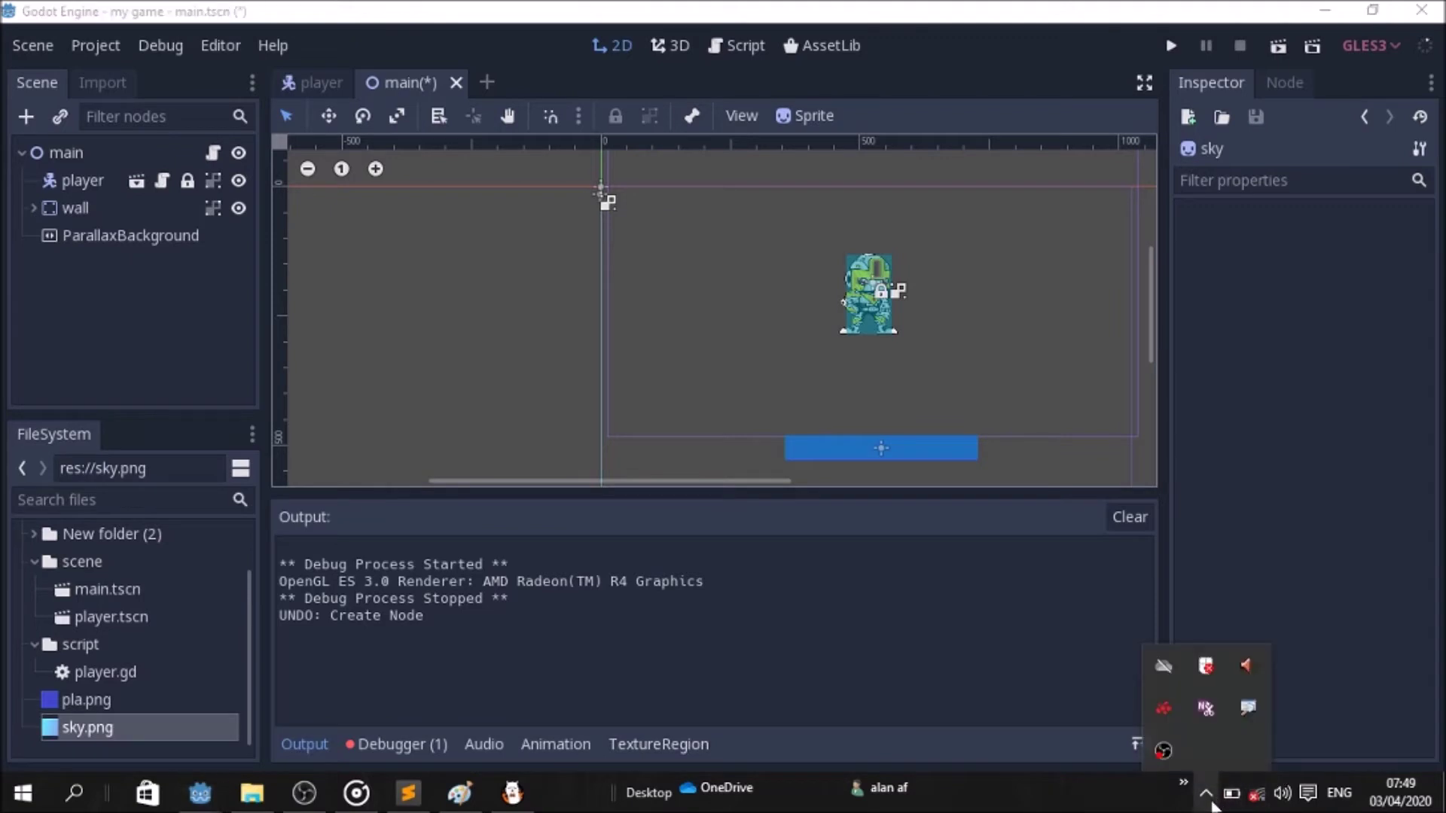
right_click(164, 236)
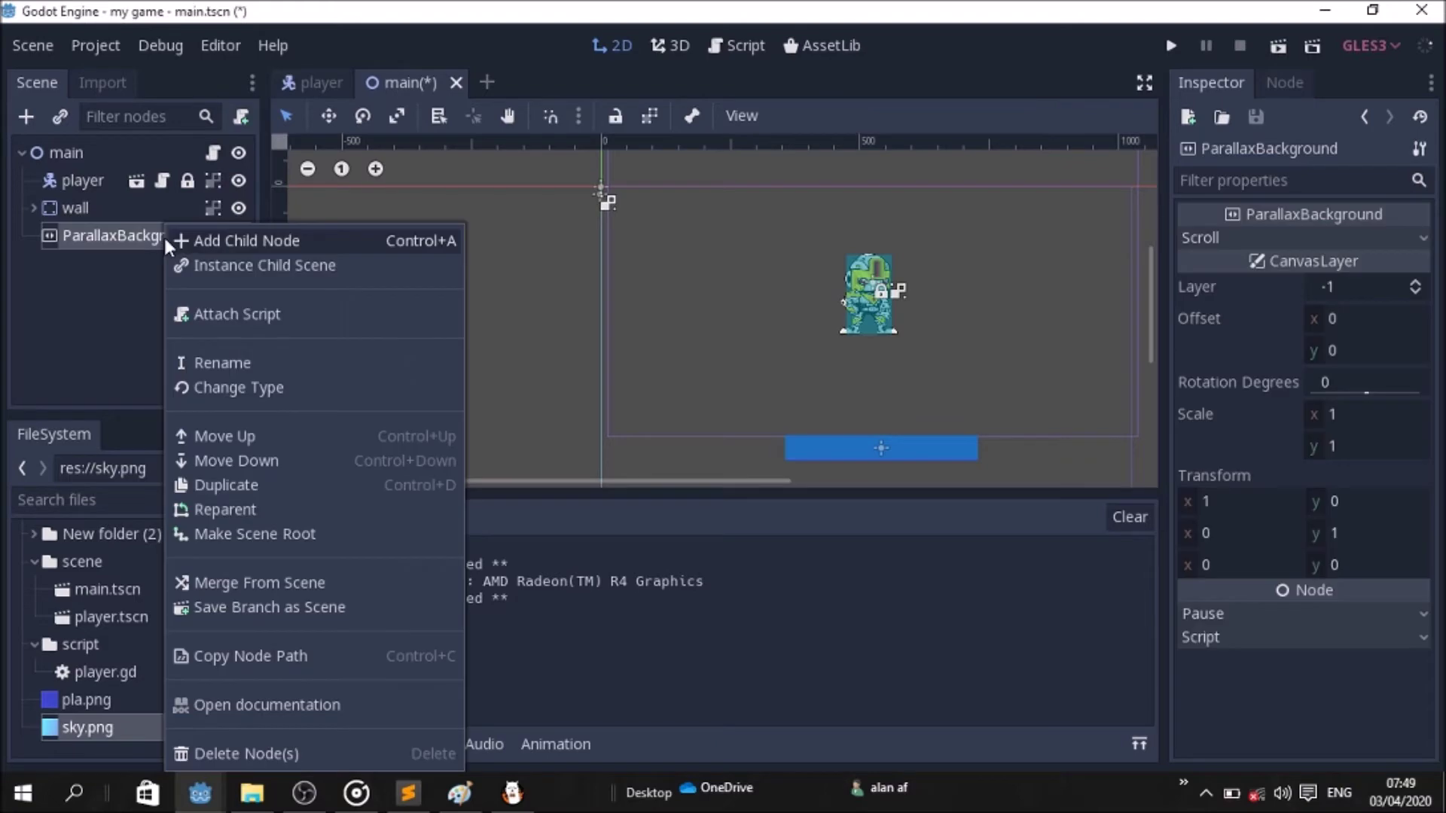
left_click(228, 748)
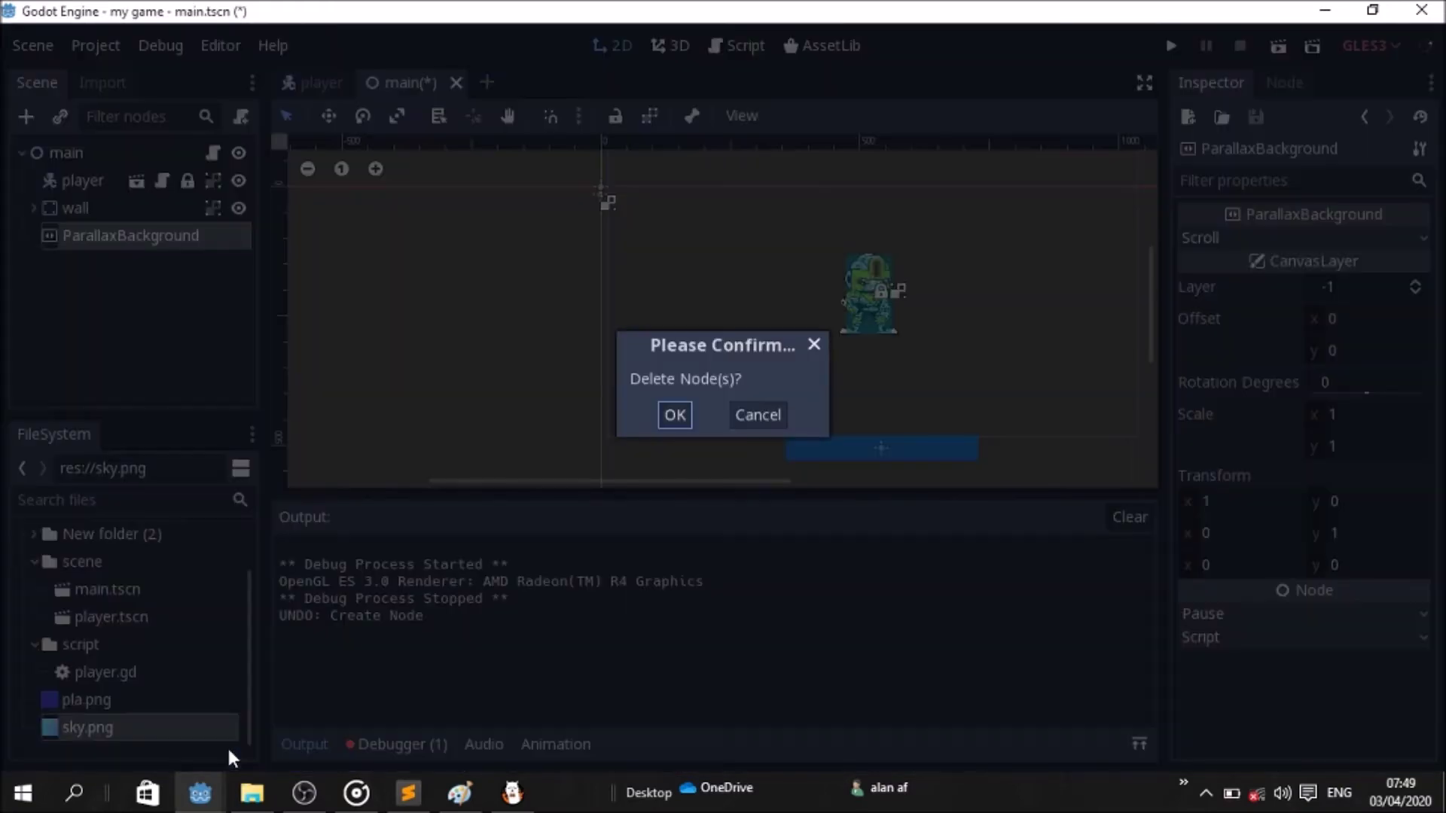
left_click(674, 414)
Drop sky.png into the viewport as a sprite, then test-run and close the game.
left_click_drag(96, 725, 937, 255)
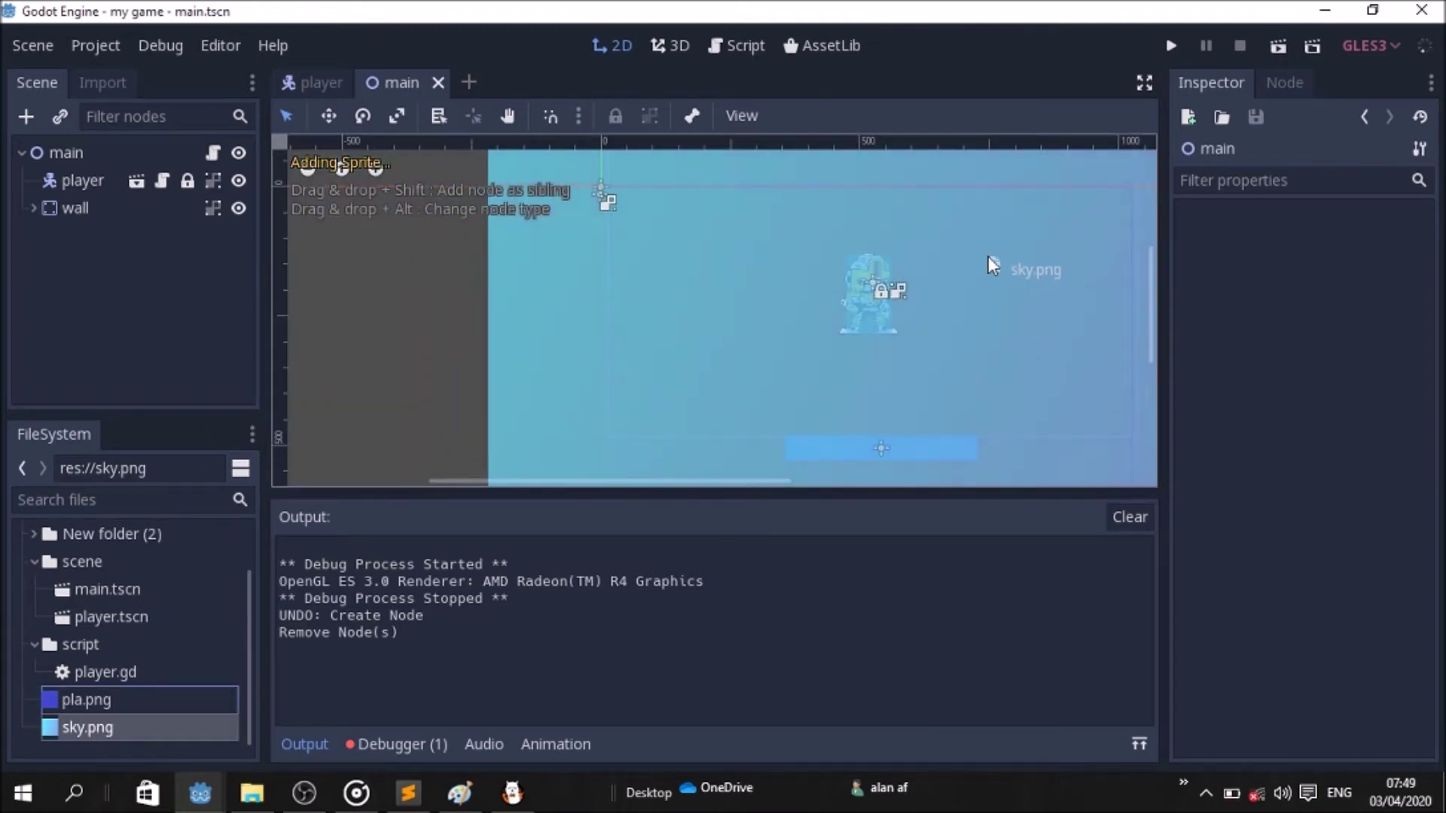
mouse_move(937, 255)
left_mouse_down()
mouse_move(714, 367)
mouse_move(940, 286)
left_mouse_up()
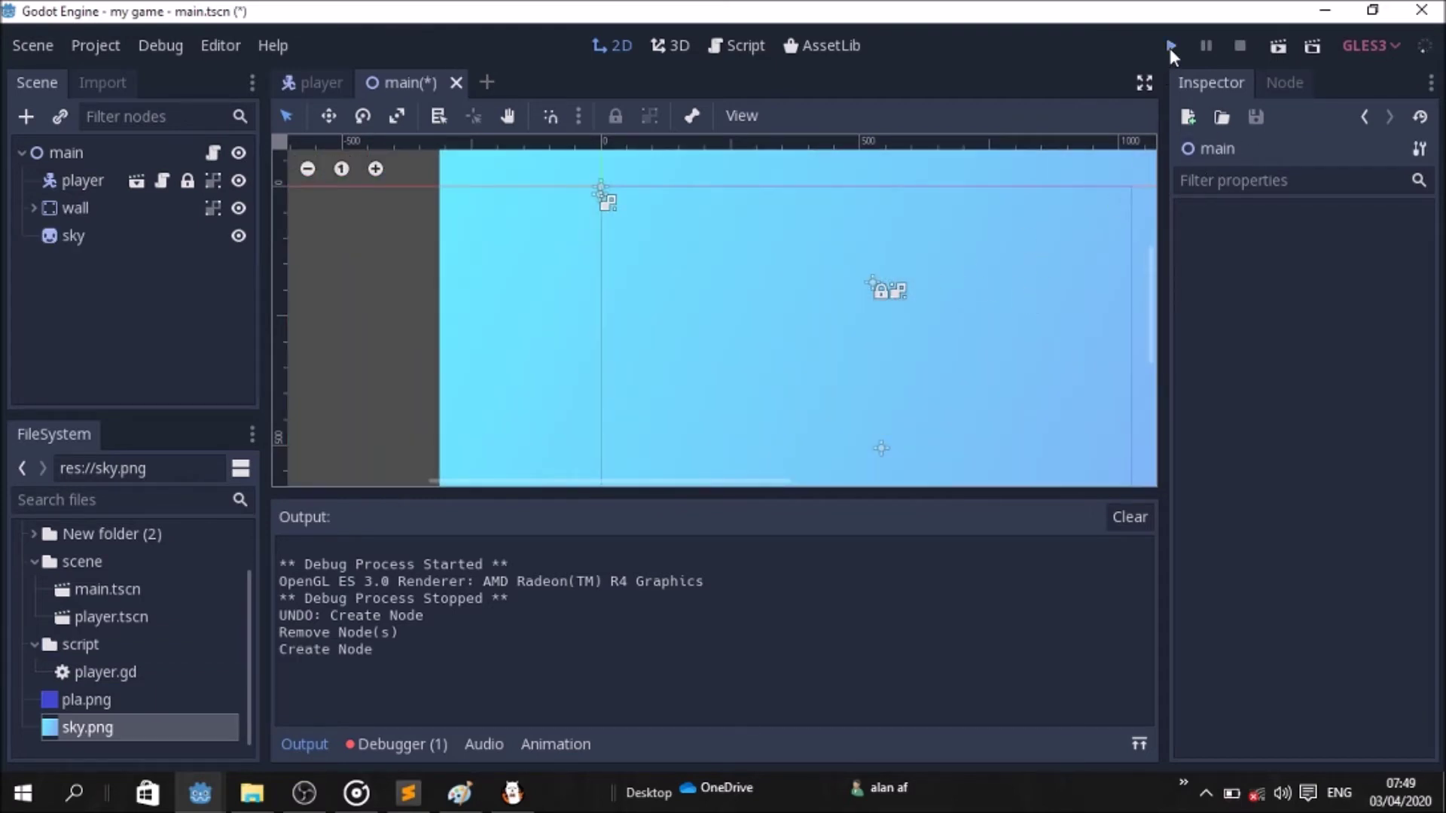
left_click(1170, 49)
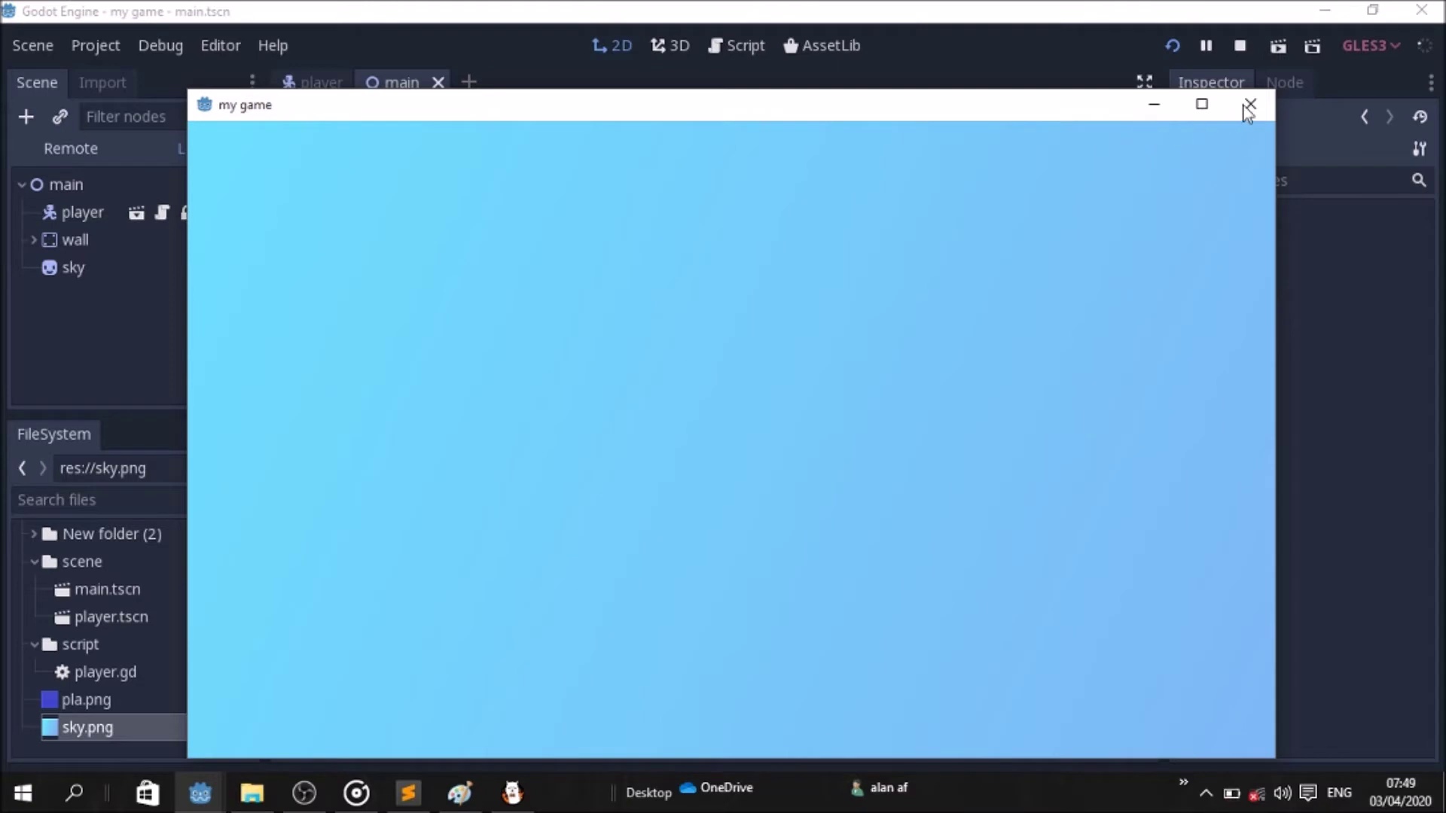
left_click(1257, 105)
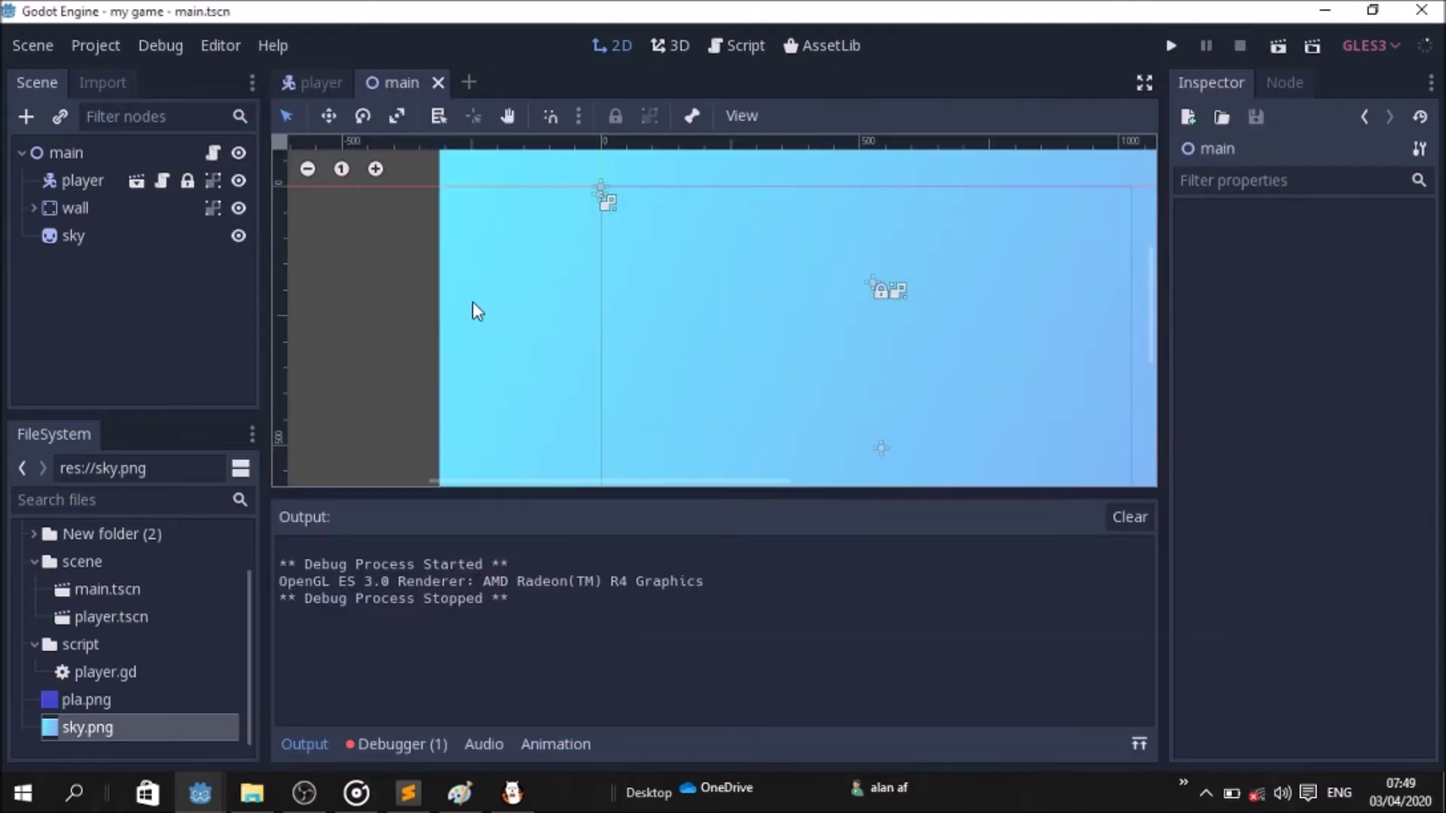
Undo the sky sprite and add a ParallaxBackground node to main.
key("ctrl+z")
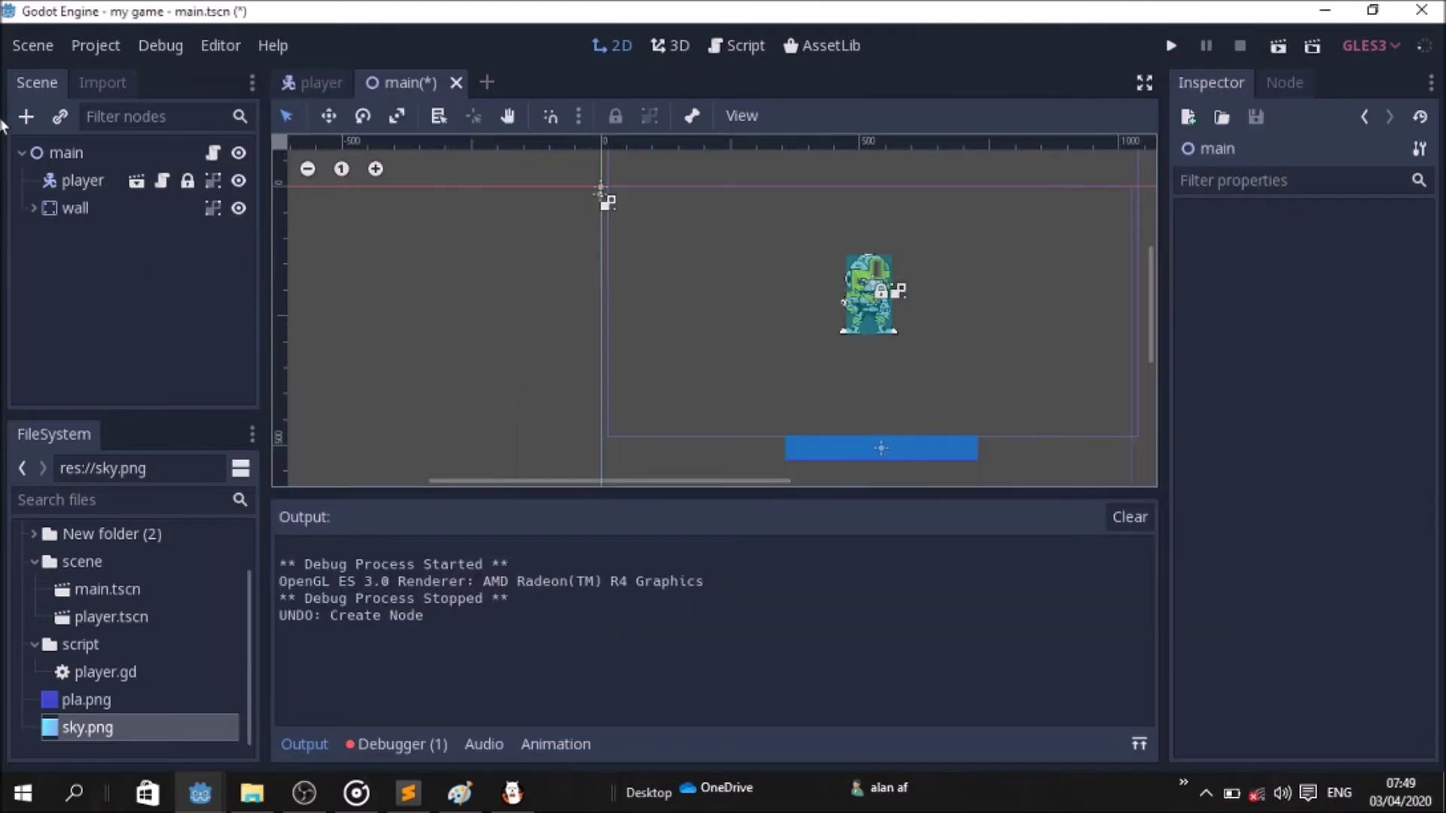
left_click(25, 116)
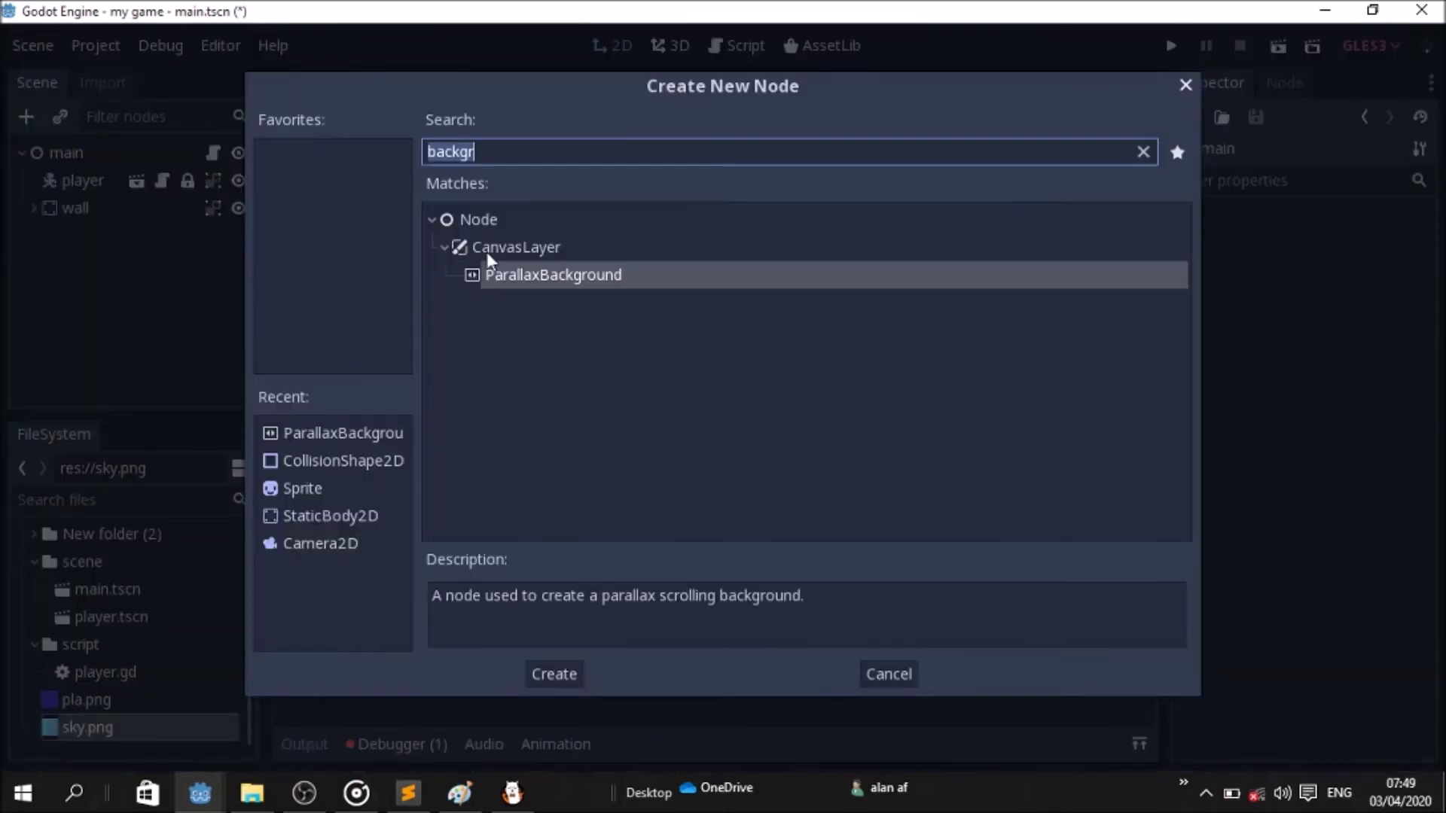
double_click(510, 281)
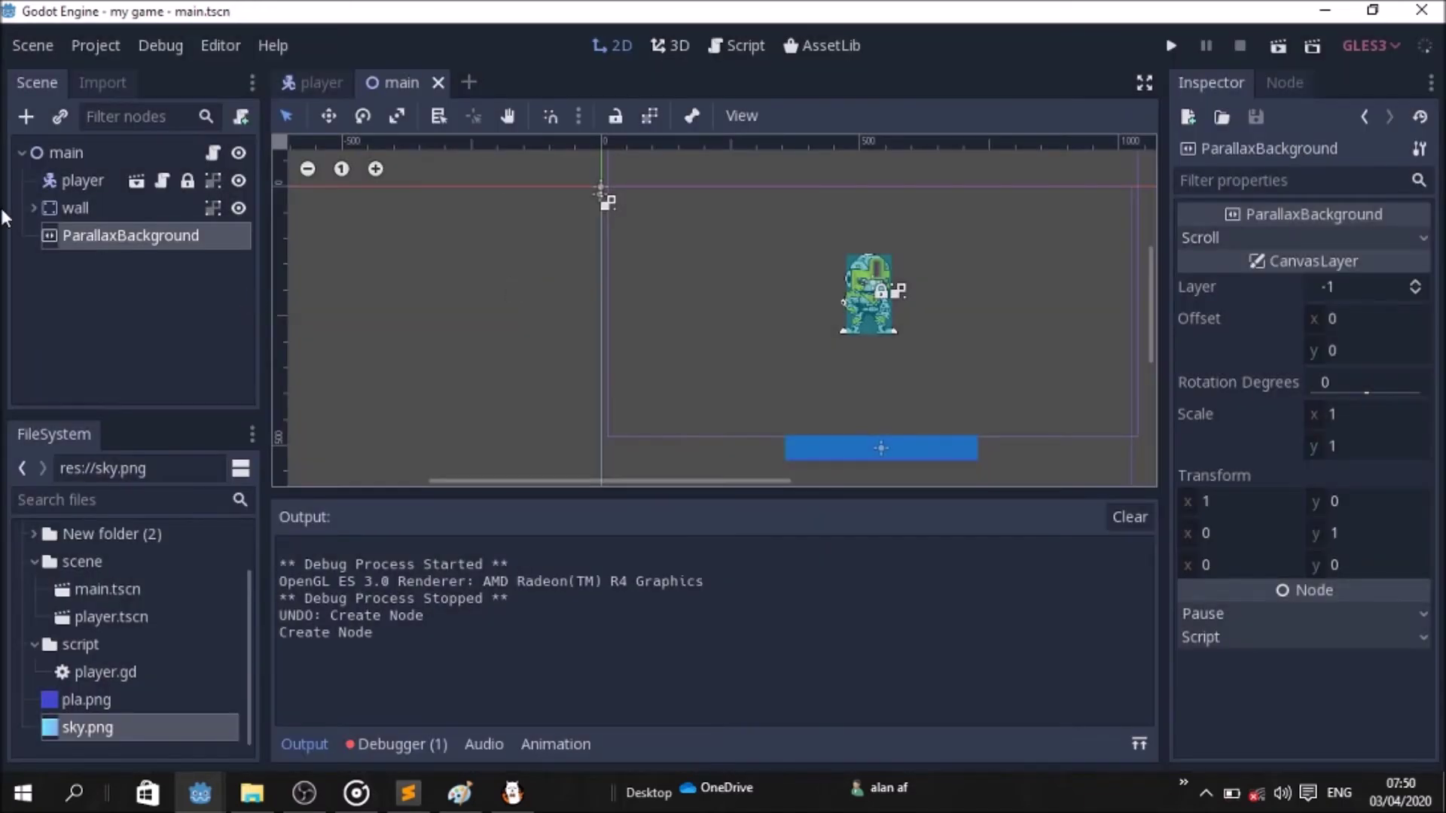
Place the sky sprite inside ParallaxBackground, collapse that branch, and open the player scene.
left_click_drag(126, 729, 436, 474)
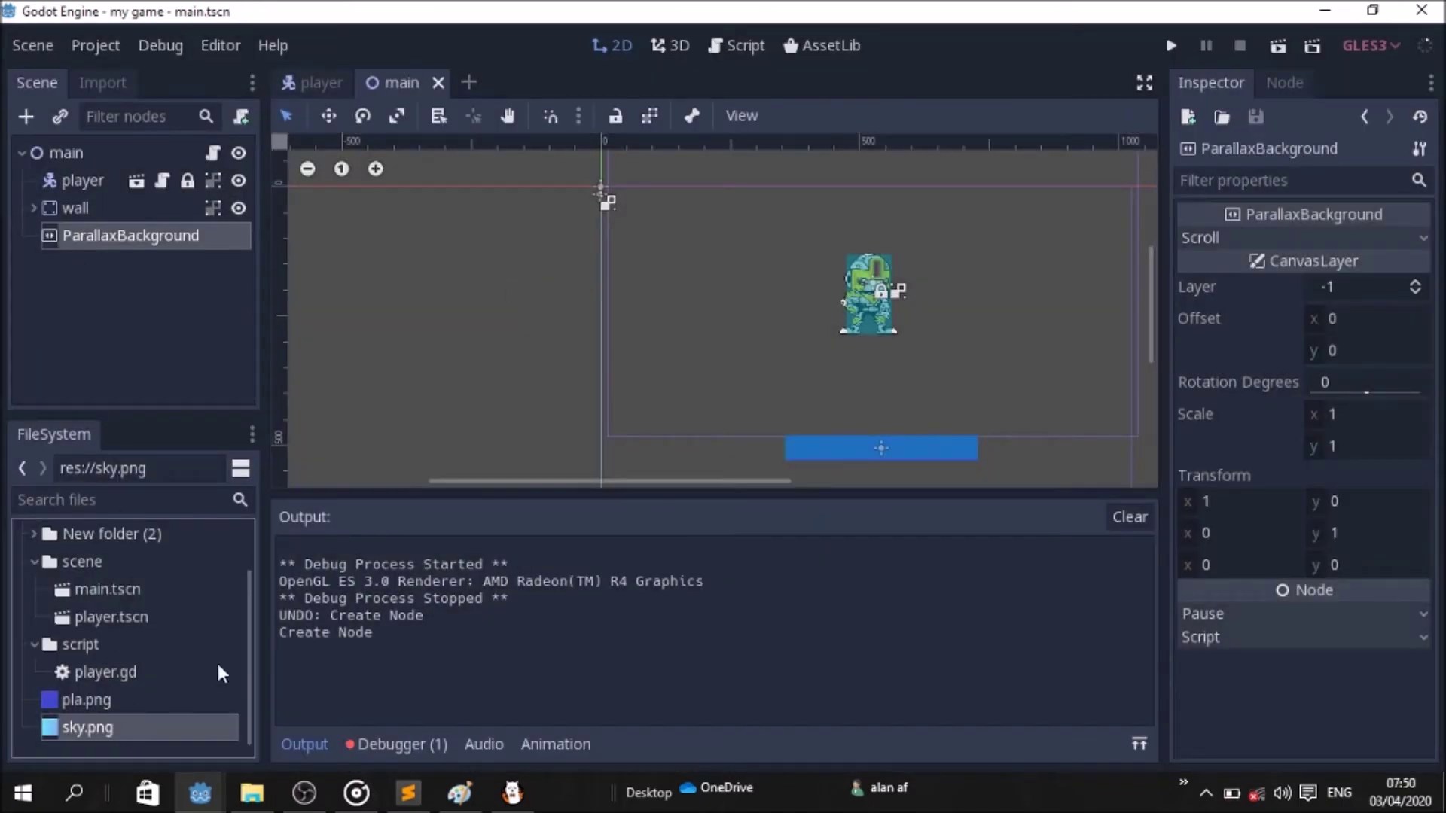
mouse_move(87, 728)
left_mouse_down()
mouse_move(741, 312)
mouse_move(909, 262)
left_mouse_up()
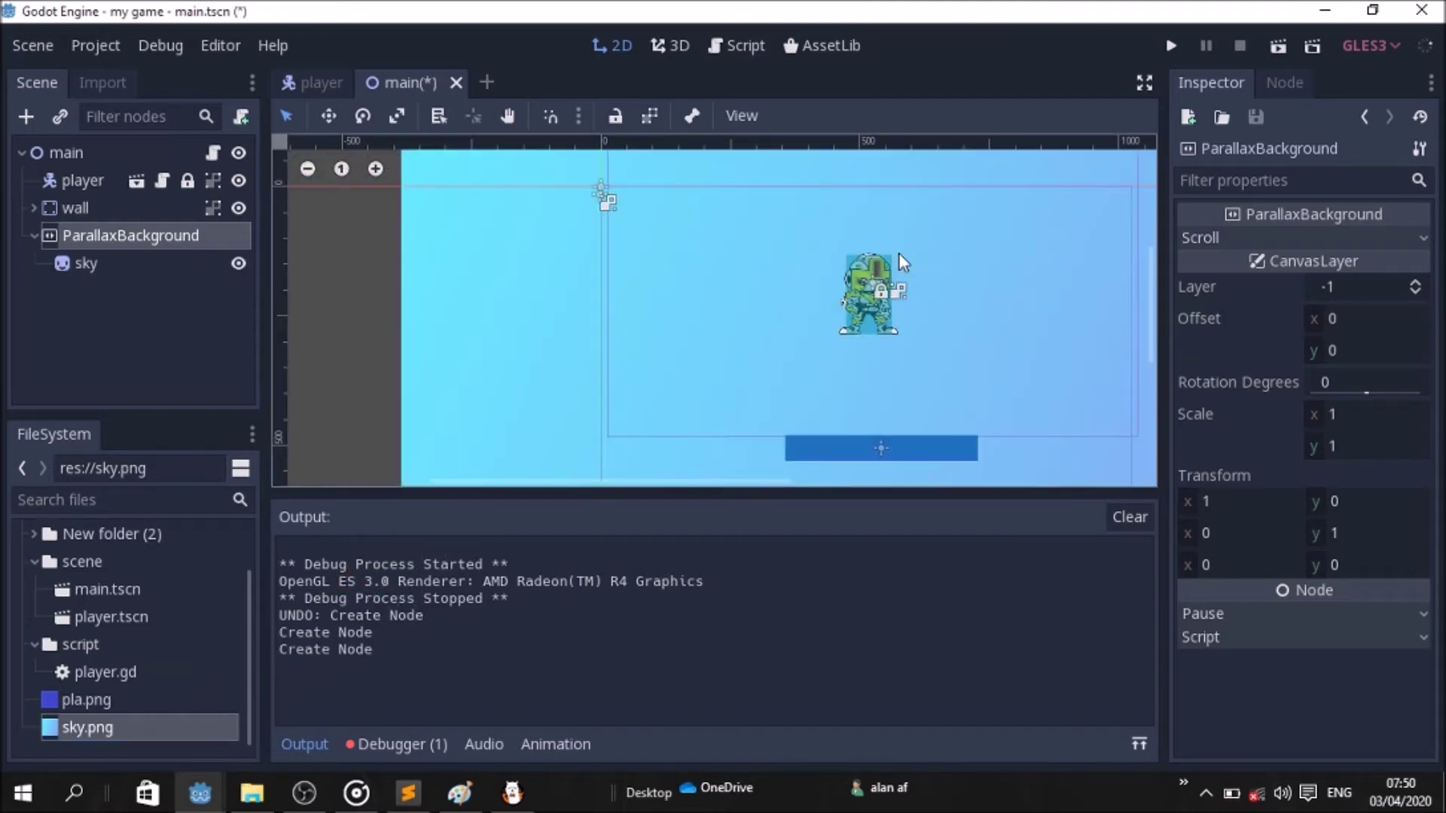
mouse_move(476, 308)
left_mouse_down()
mouse_move(613, 265)
mouse_move(607, 323)
mouse_move(599, 296)
left_mouse_up()
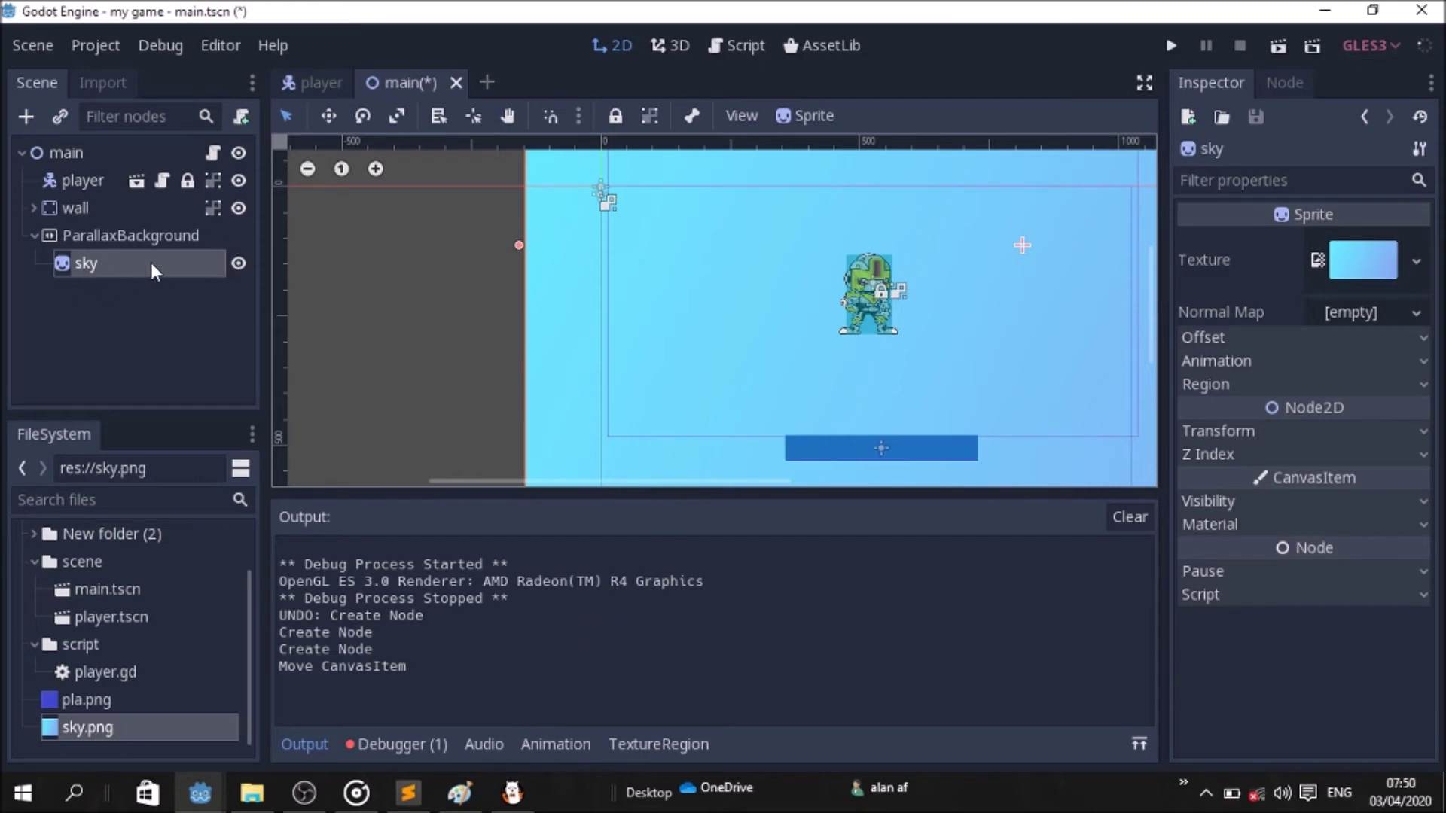
left_click(18, 152)
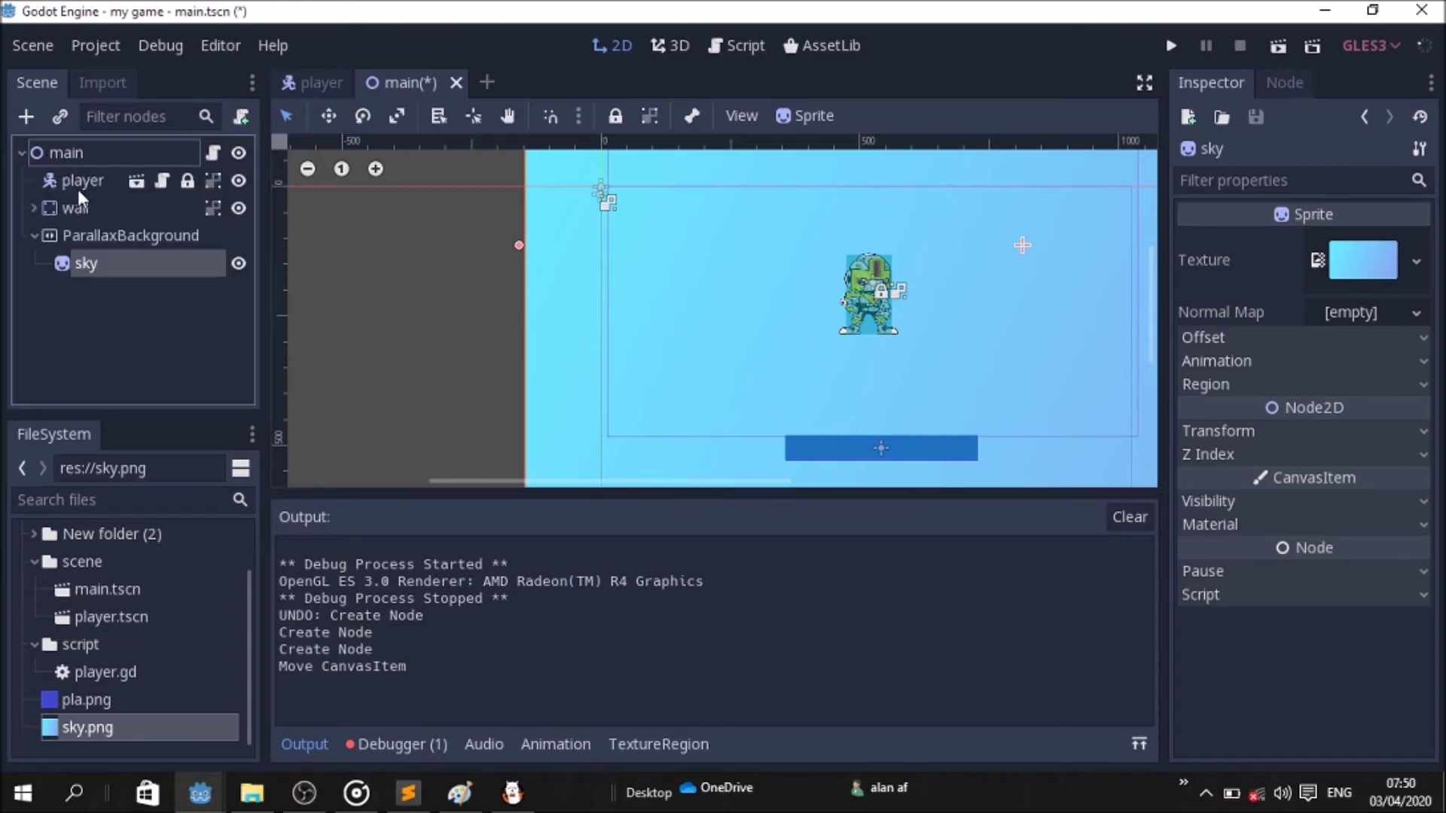
left_click(34, 235)
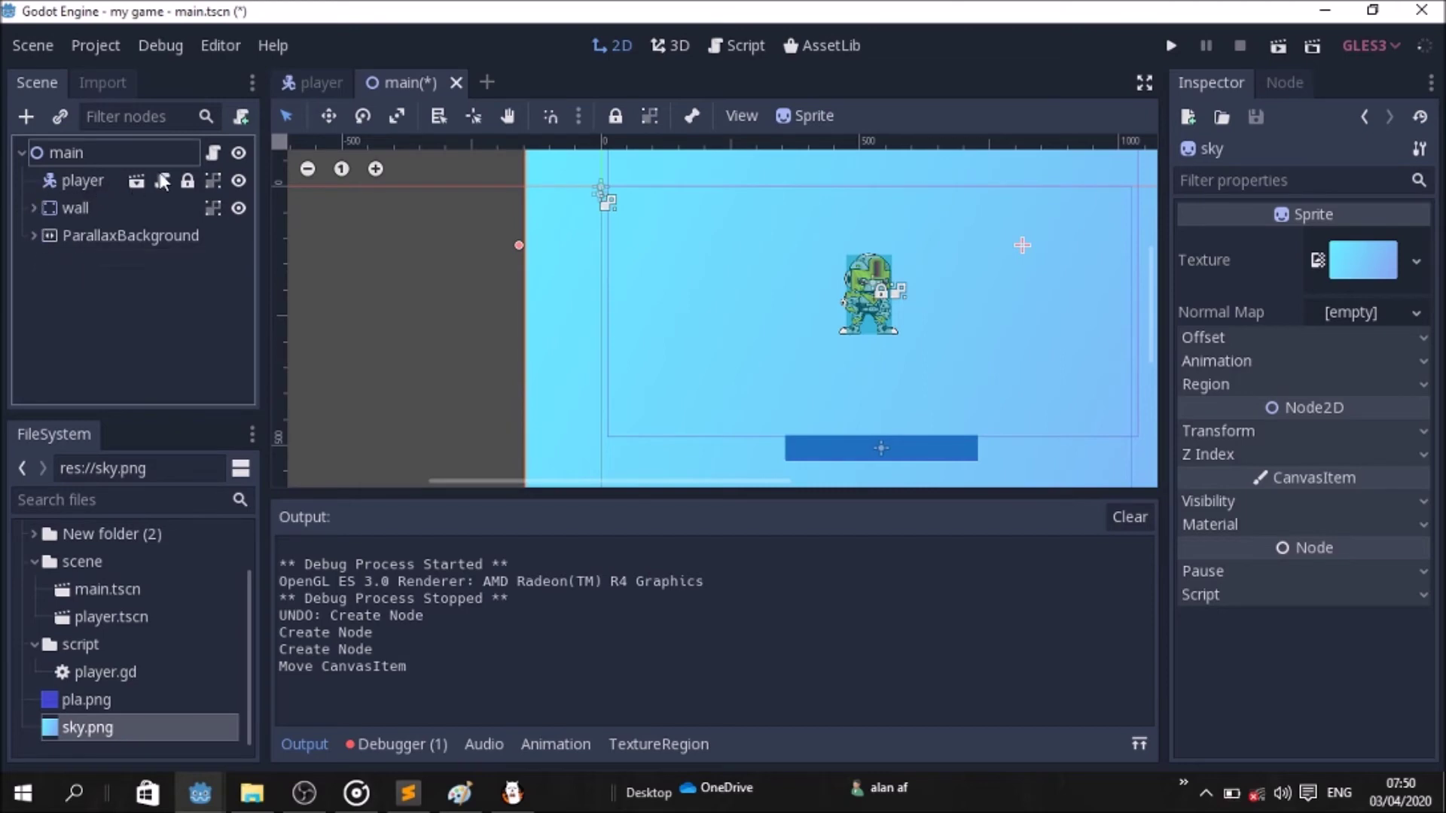
left_click(137, 181)
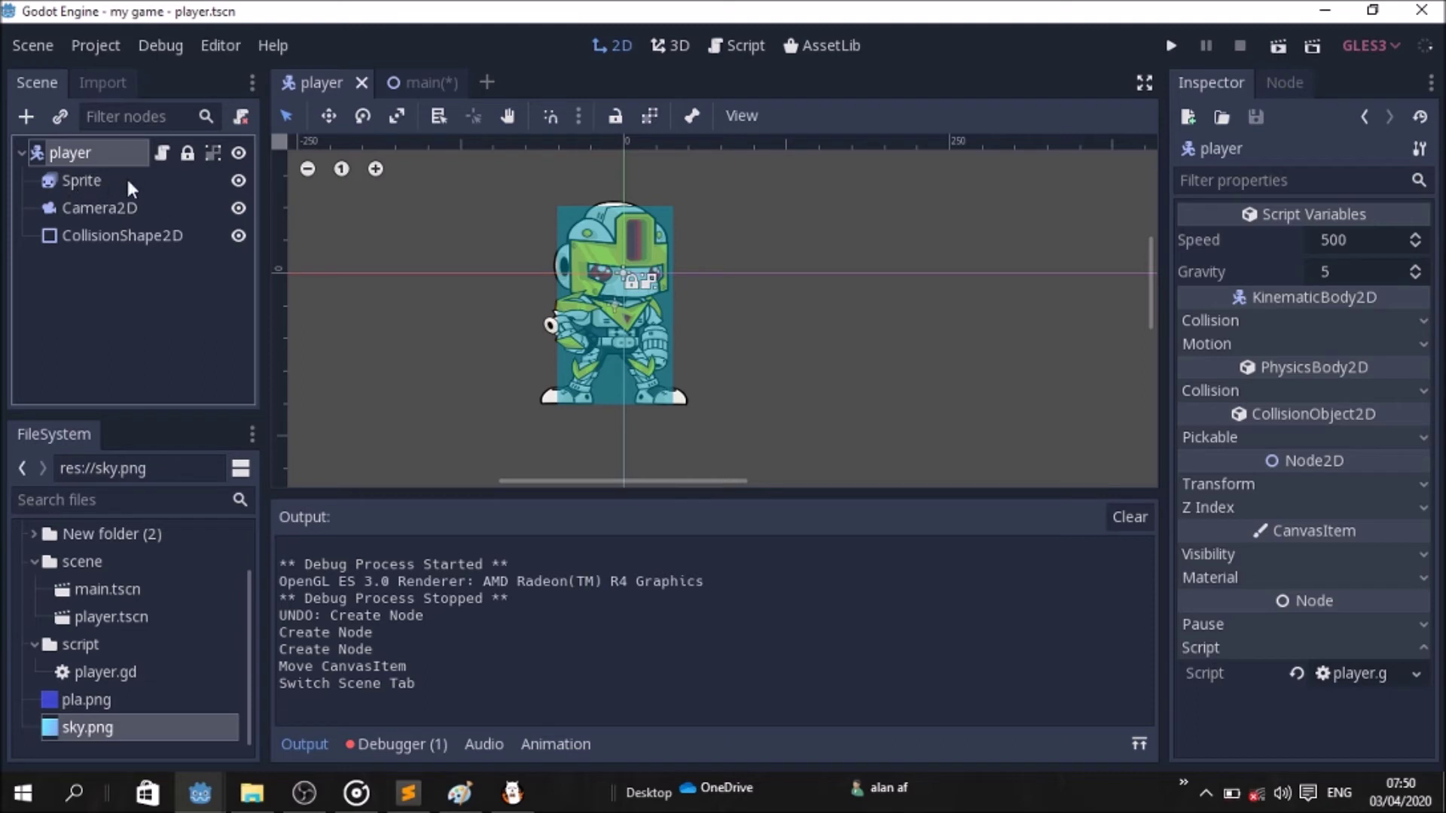
Delete the Camera2D node from the player scene, then run the game.
left_click(96, 208)
right_click(104, 208)
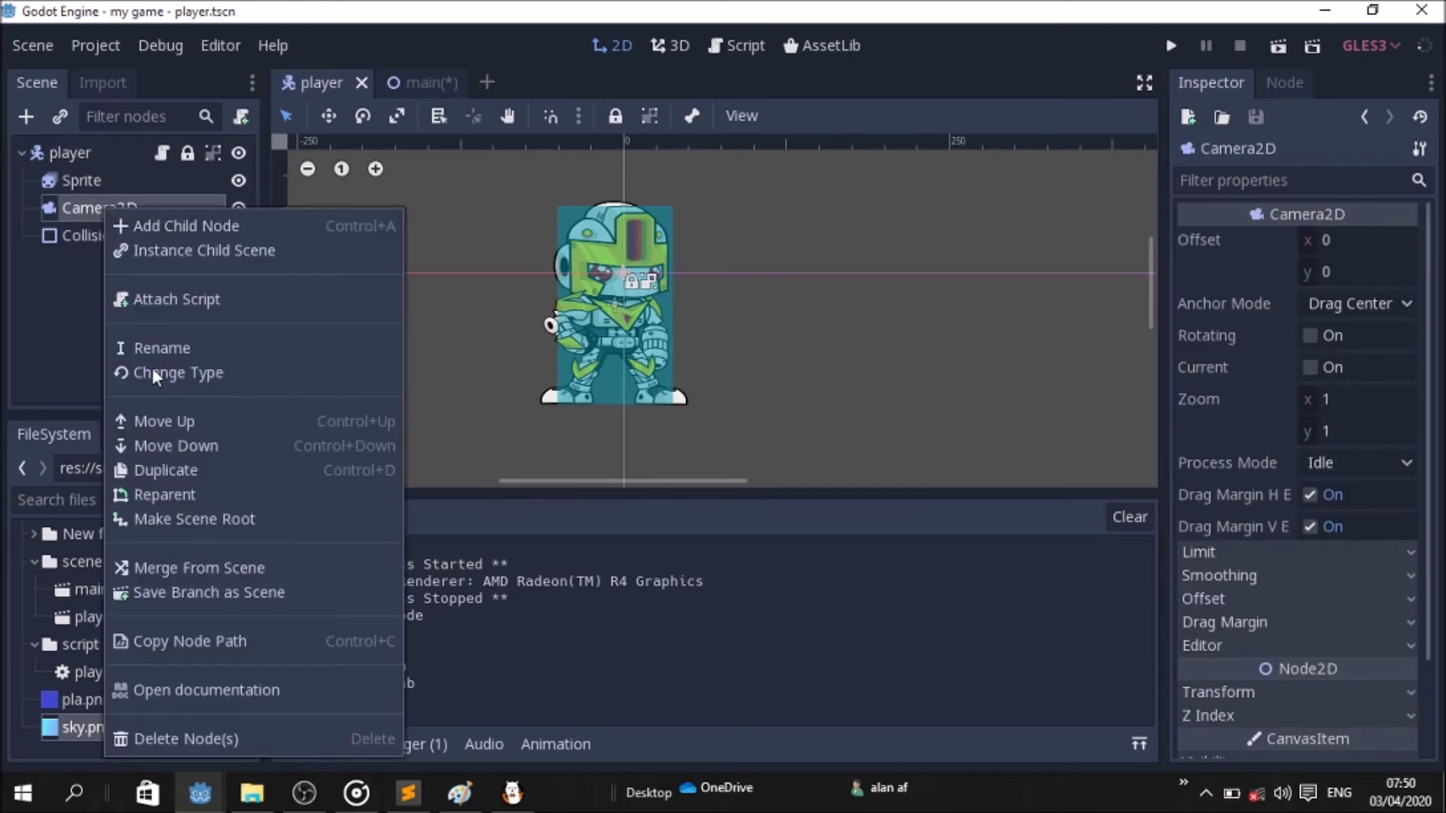
left_click(173, 736)
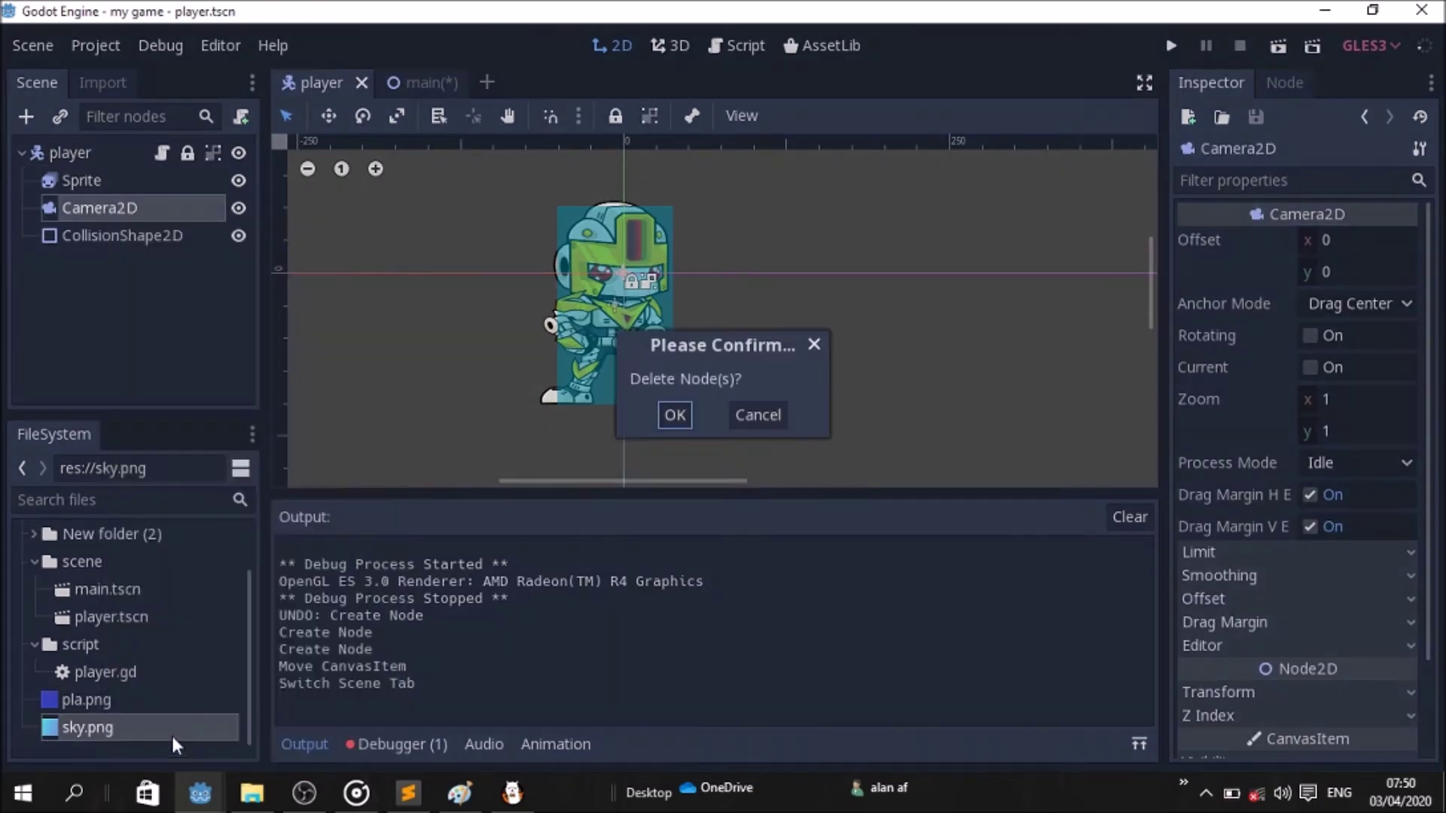
left_click(673, 415)
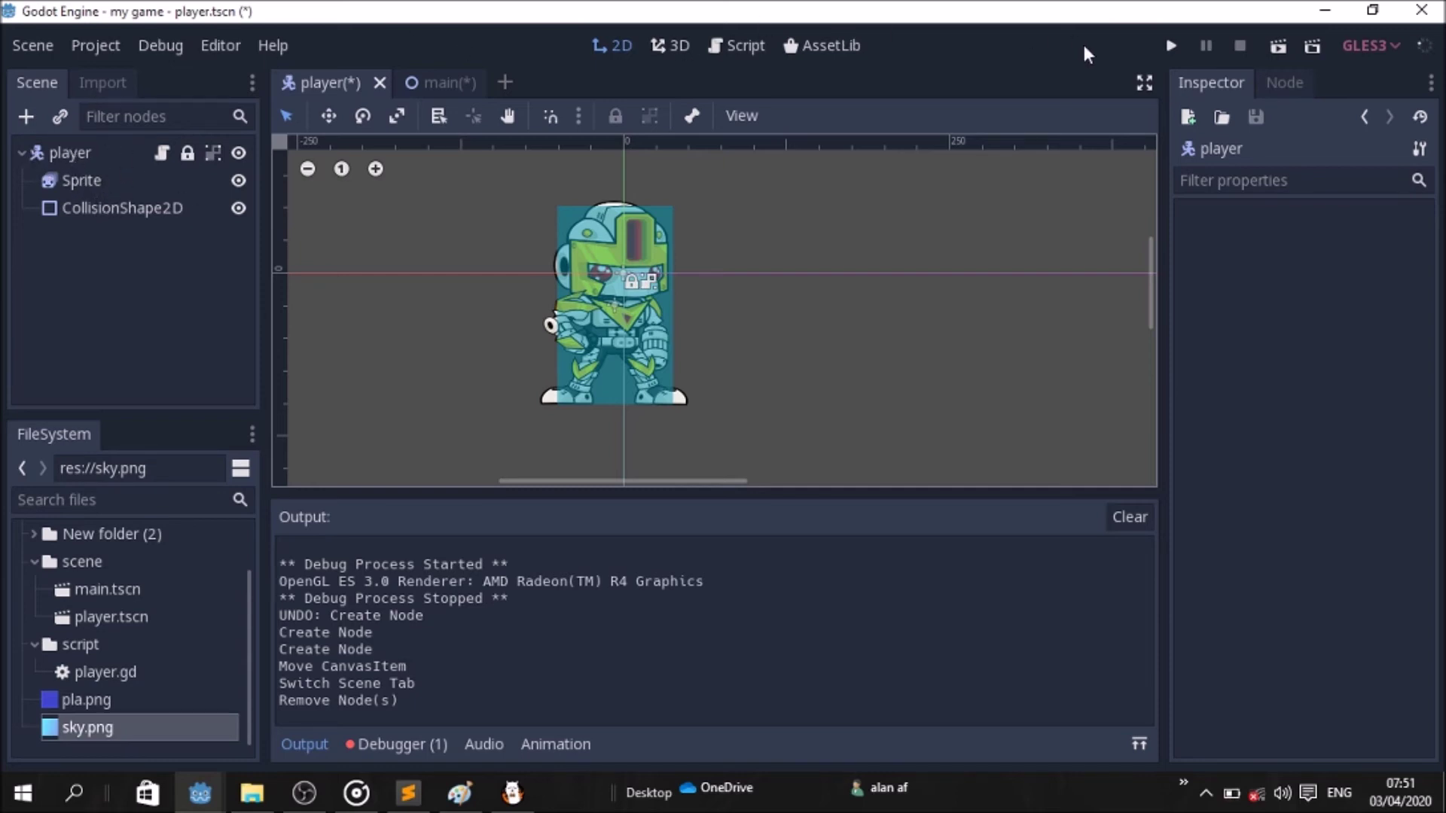
left_click(1173, 46)
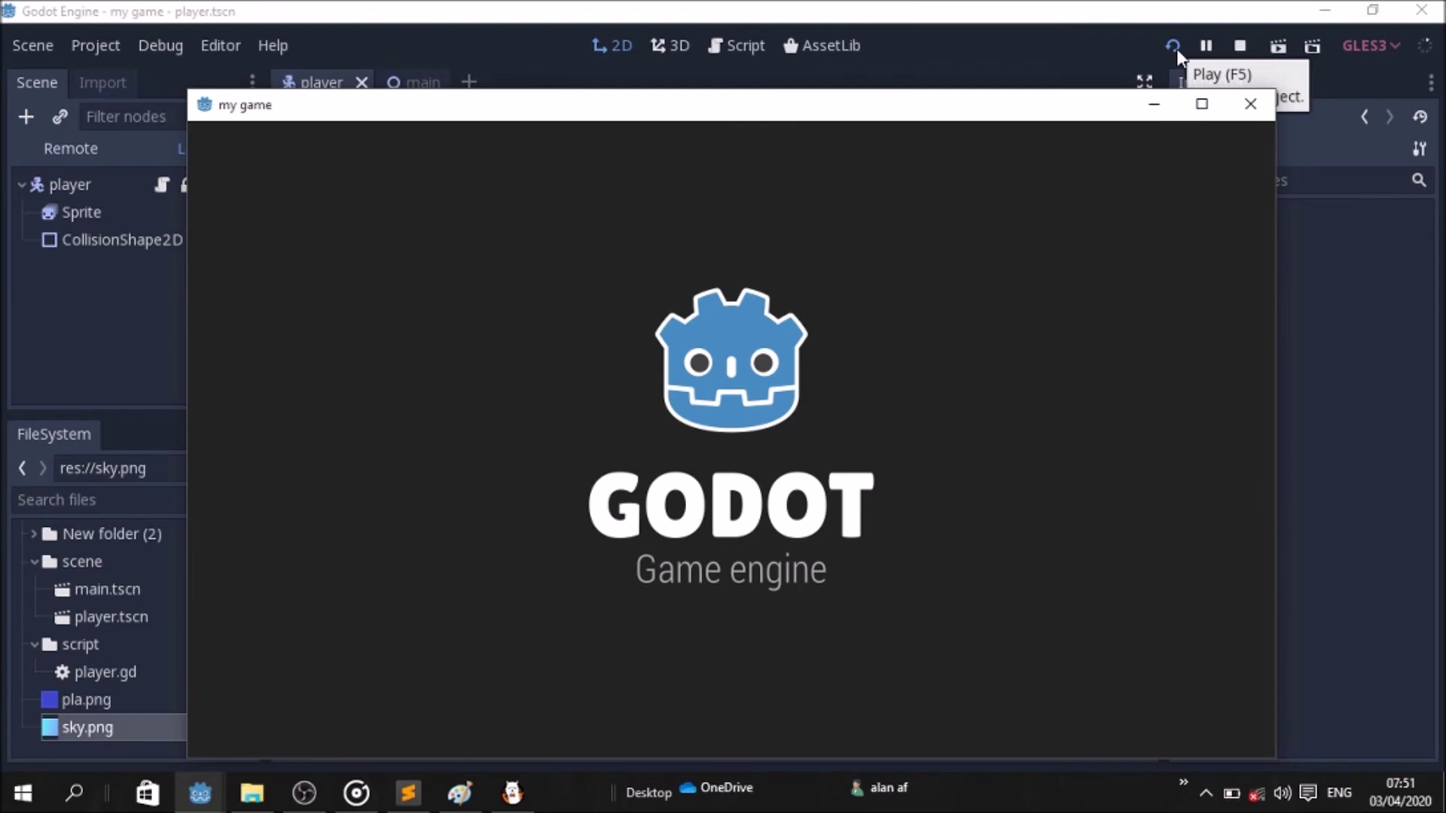
Run the character back and forth with the arrow keys and maximise the game window.
key("Right")
key("Left")
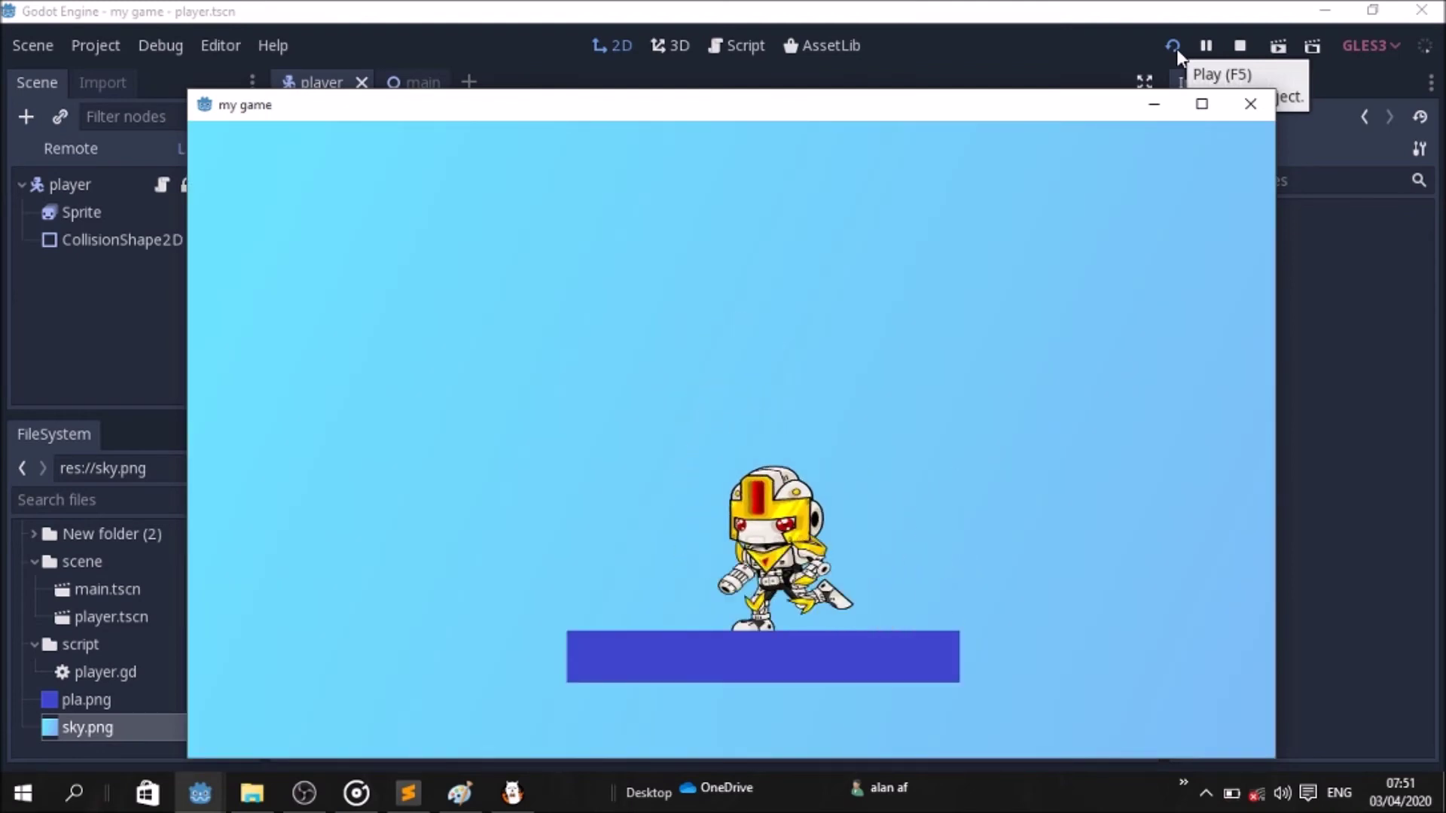
key("Left")
key("Right")
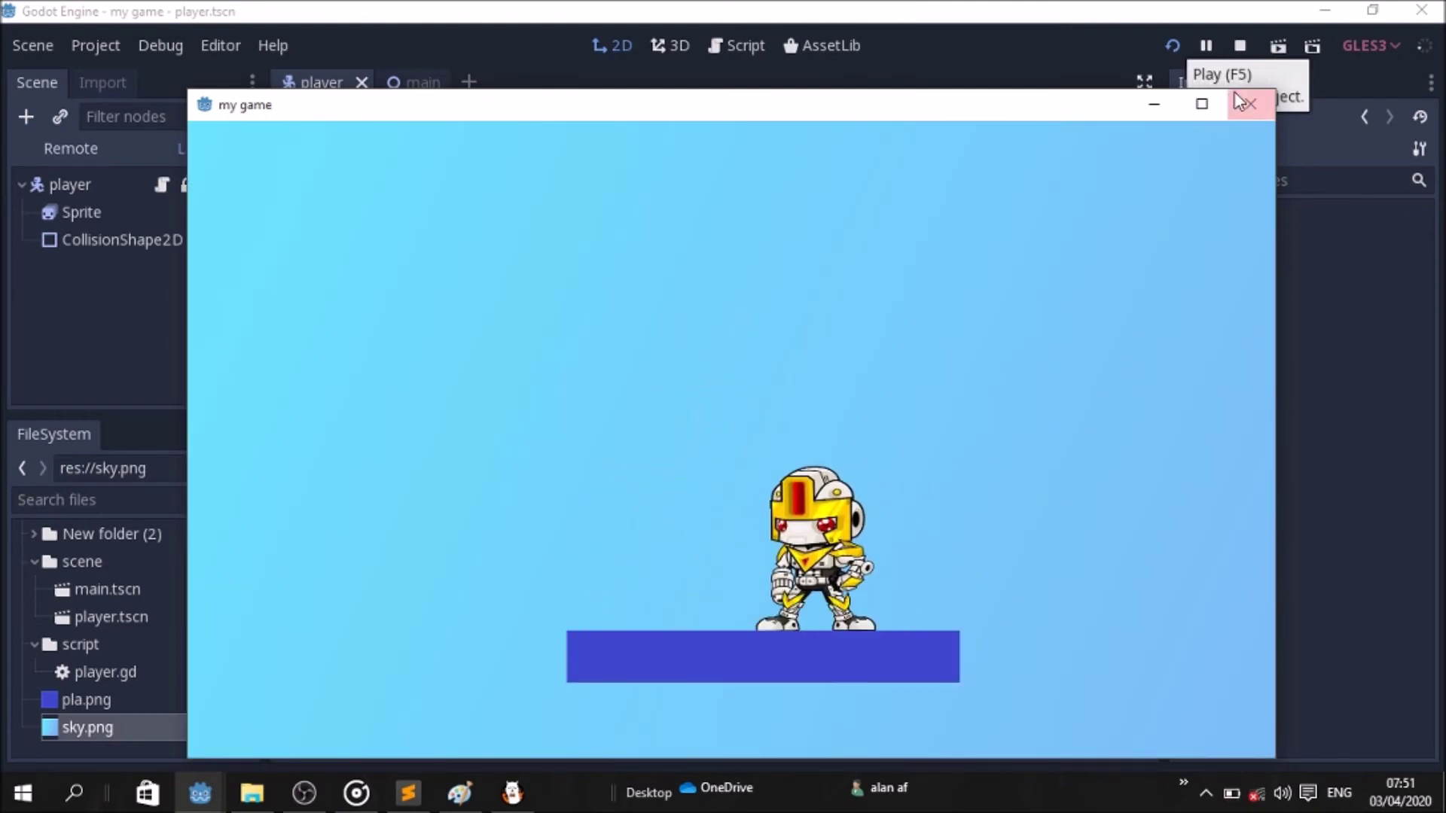
left_click(1203, 104)
Move and jump the character off the platform, then close the game.
key("Left")
key("Right")
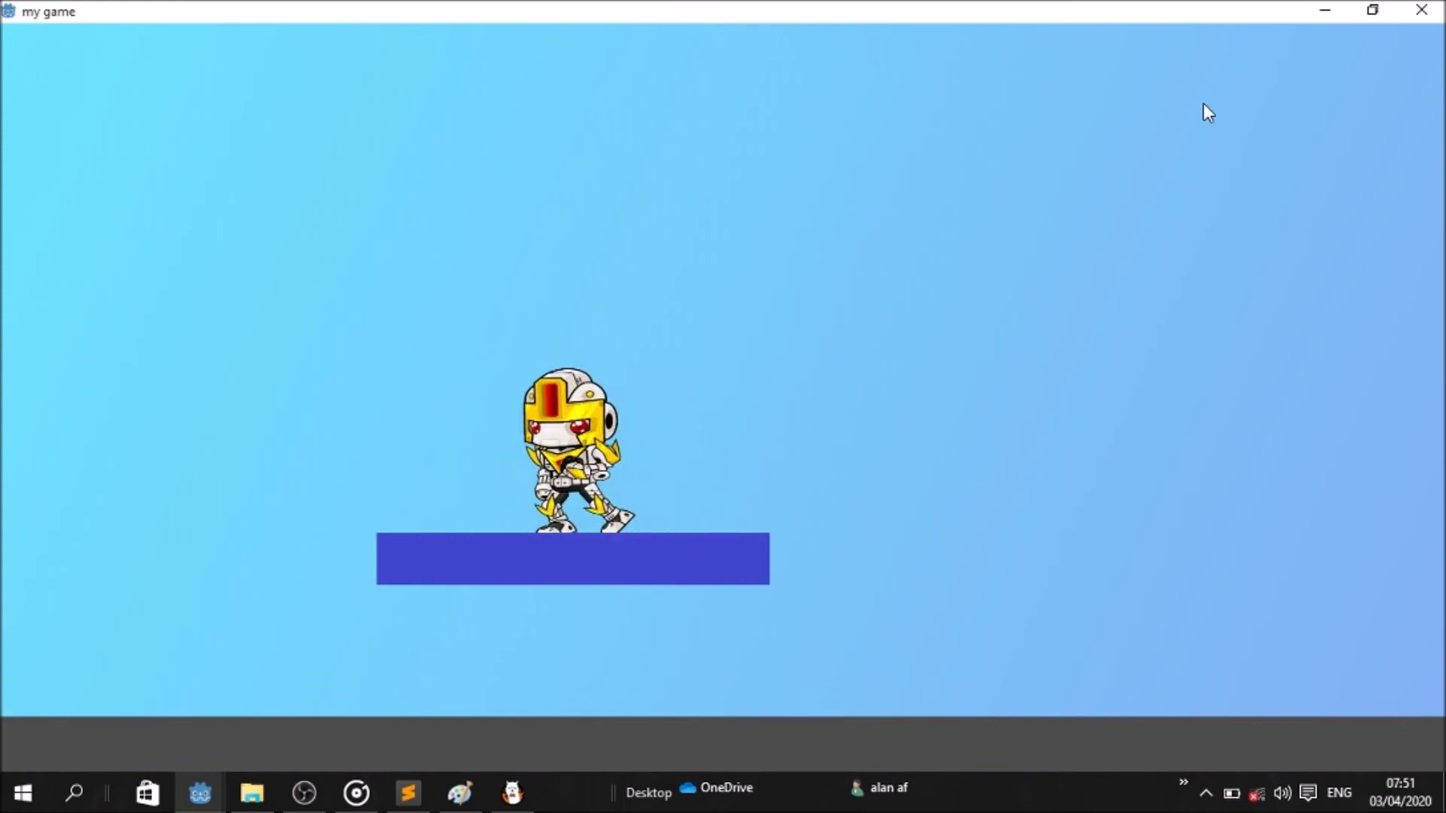
key("Left")
key("Up")
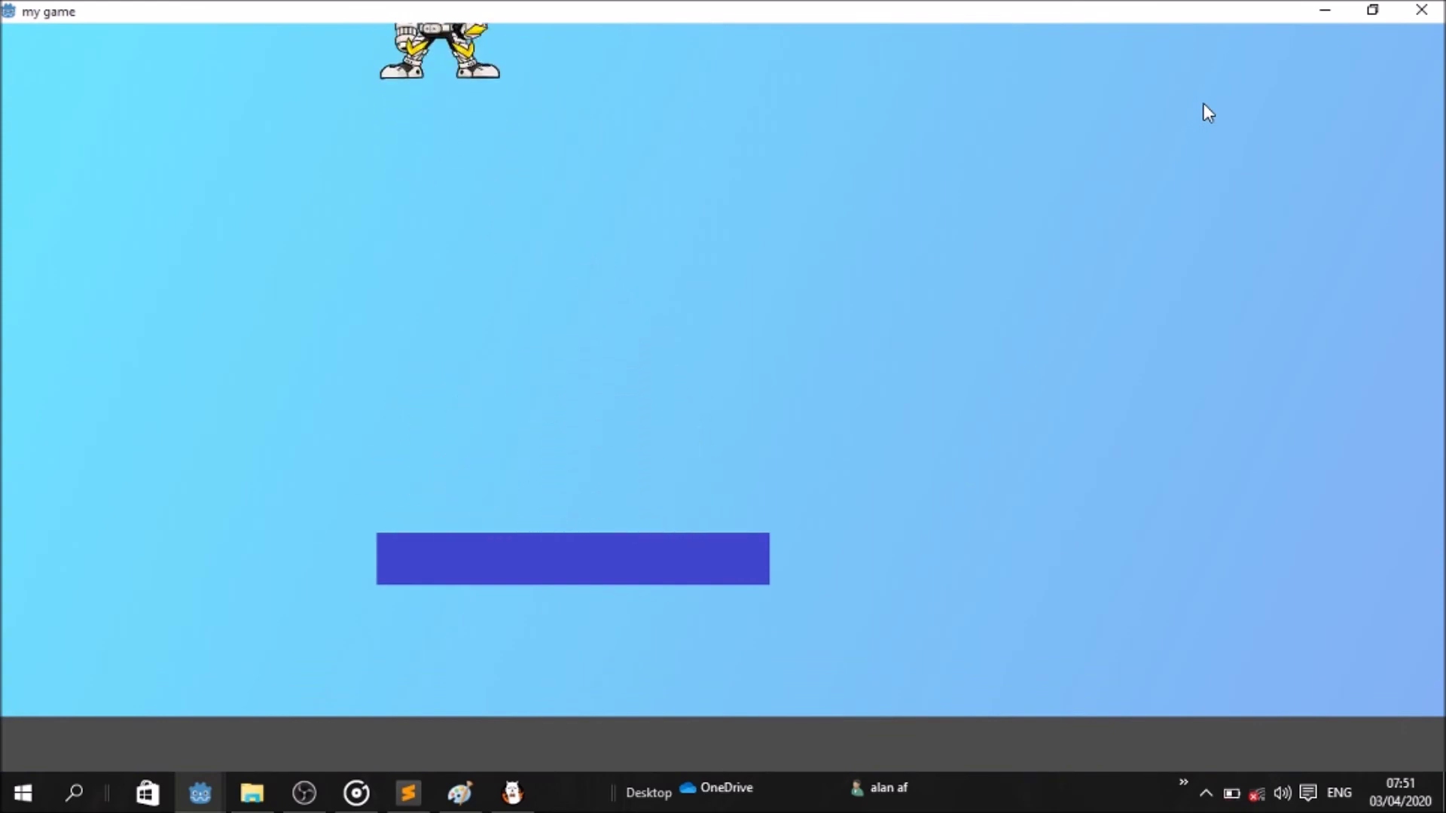
key("Right")
key("Up")
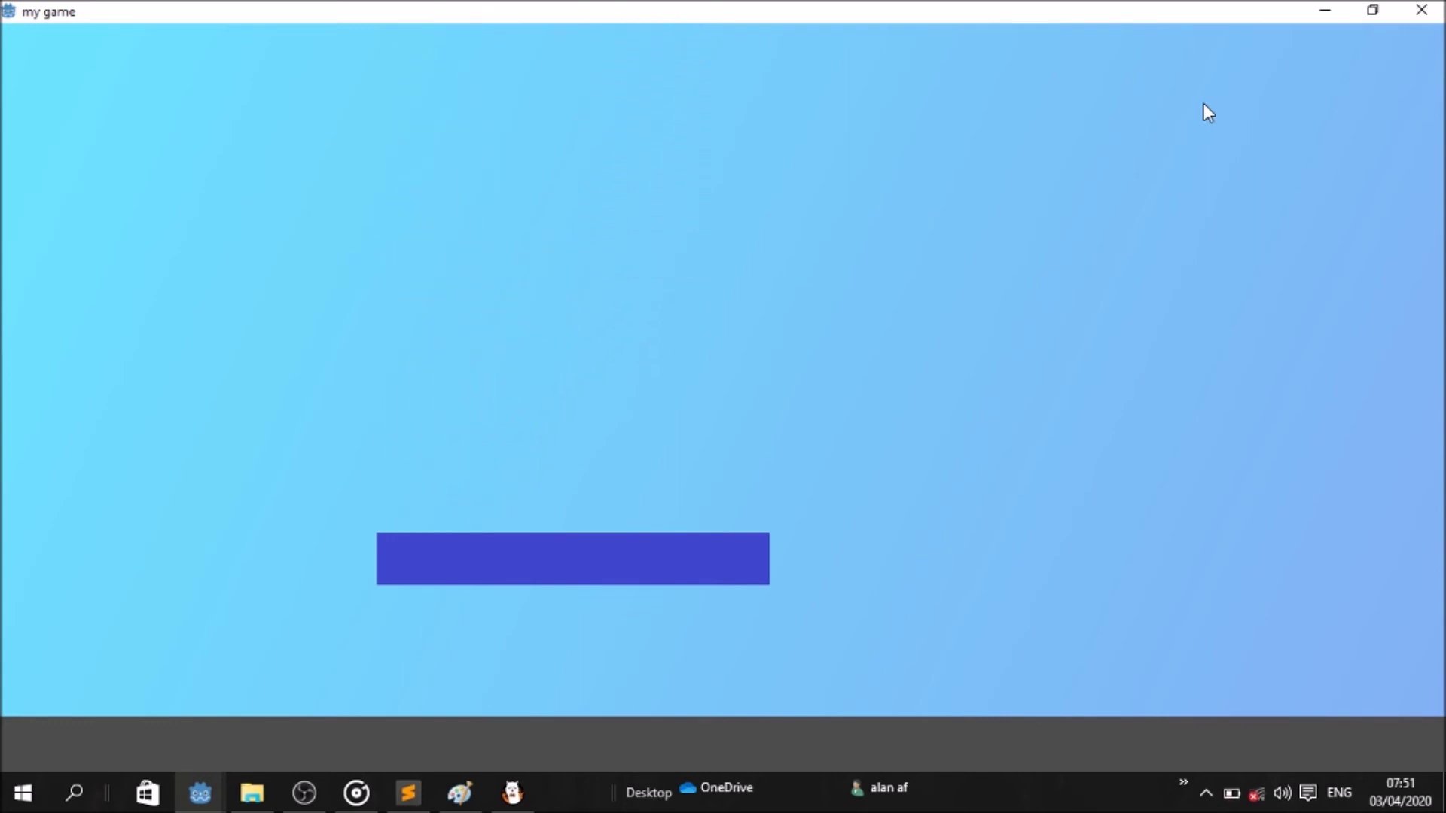
left_click(1422, 12)
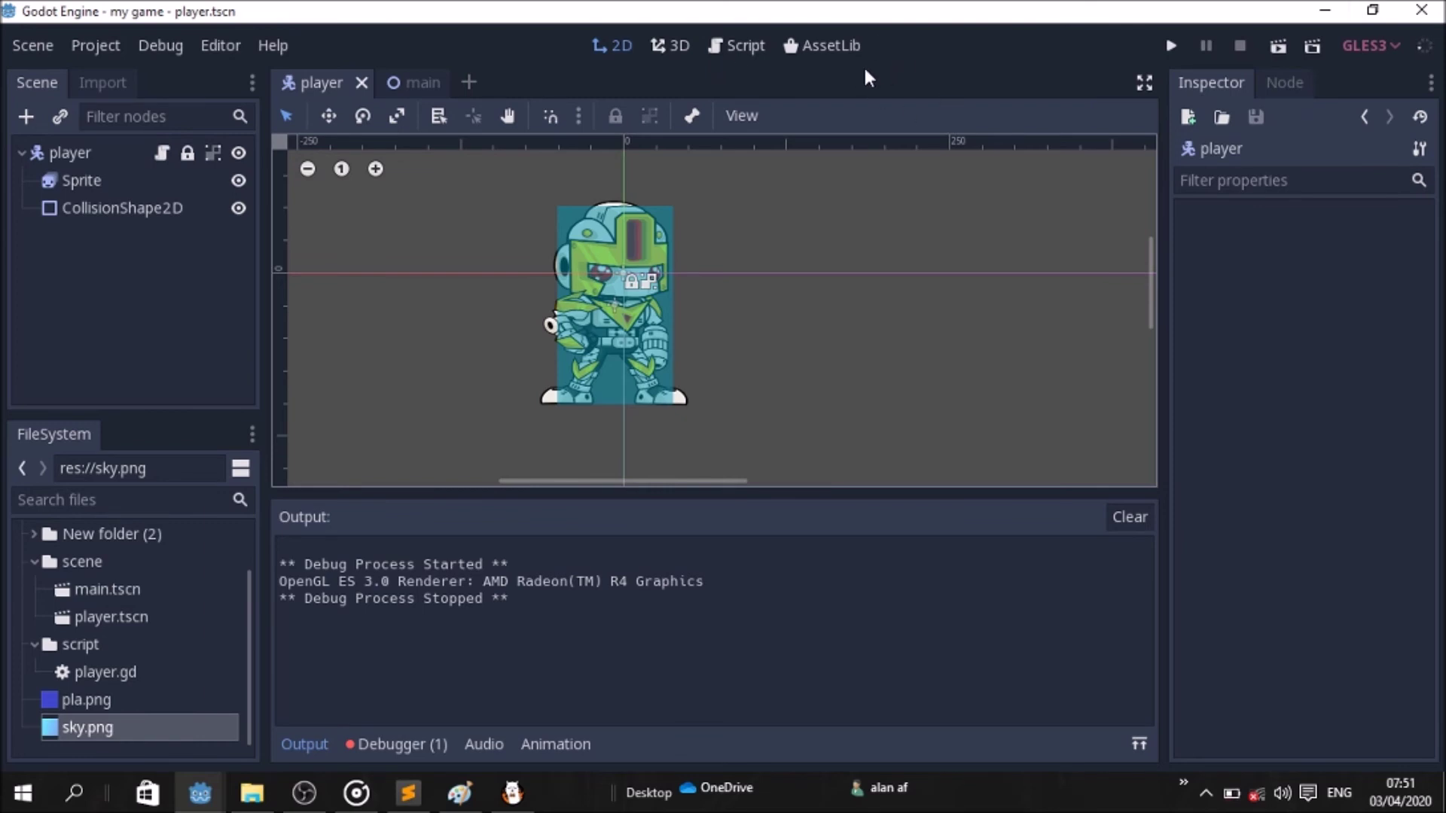
Change GRAVITY in player.gd from 5 to 15, select player, and run the game.
left_click(740, 46)
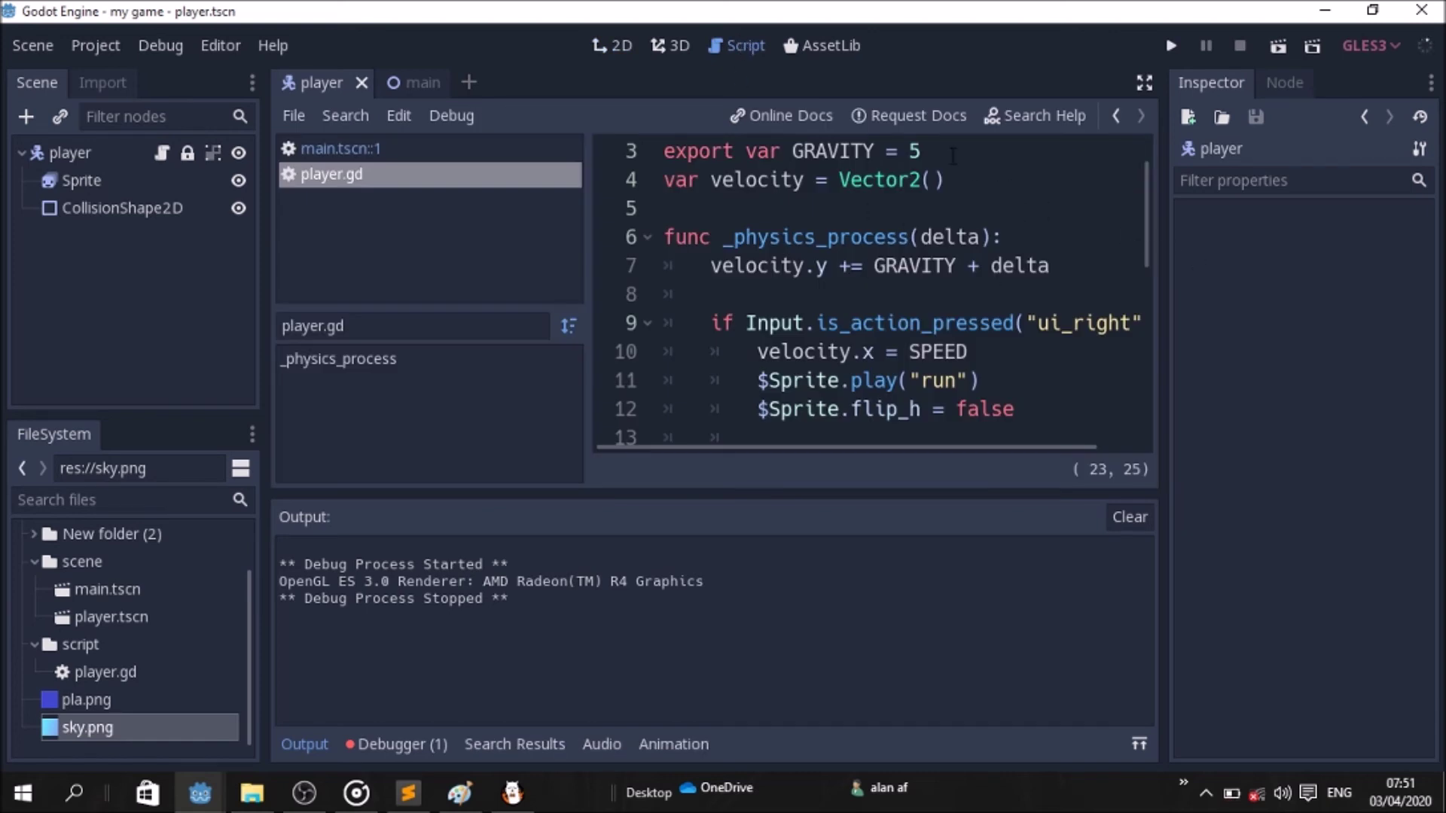
left_click(950, 153)
key("BackSpace")
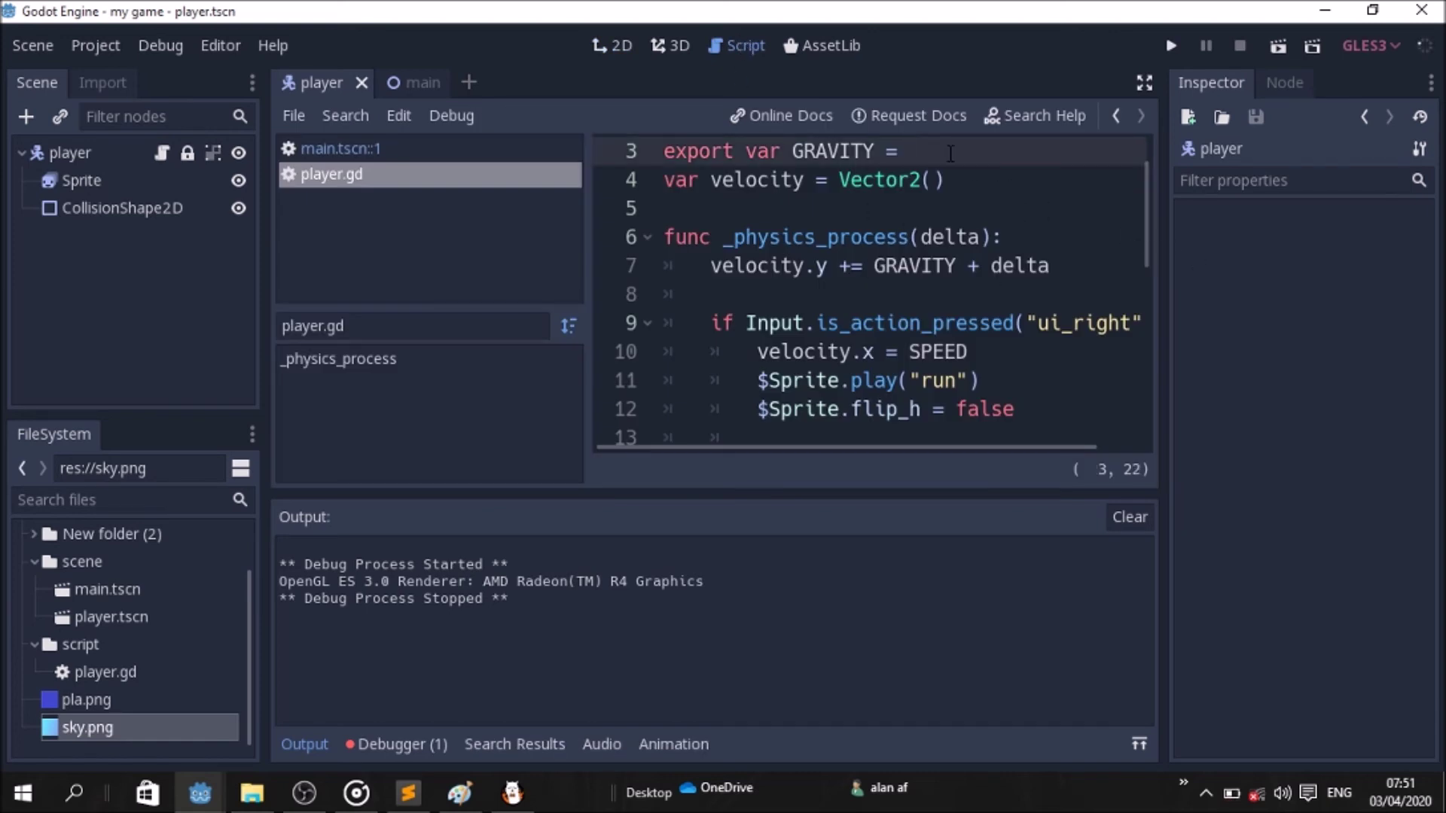
type("15")
left_click(617, 46)
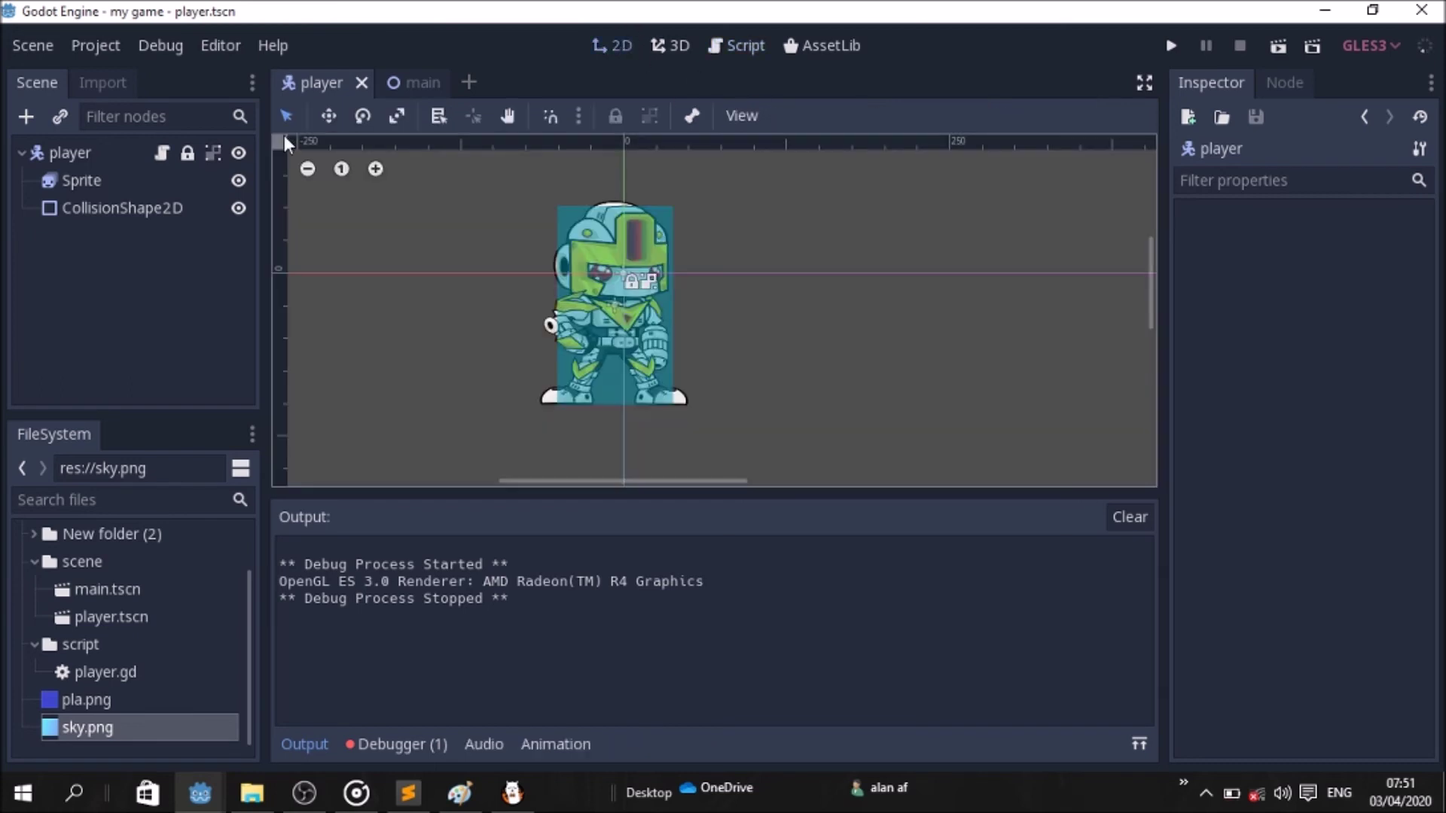
left_click(70, 152)
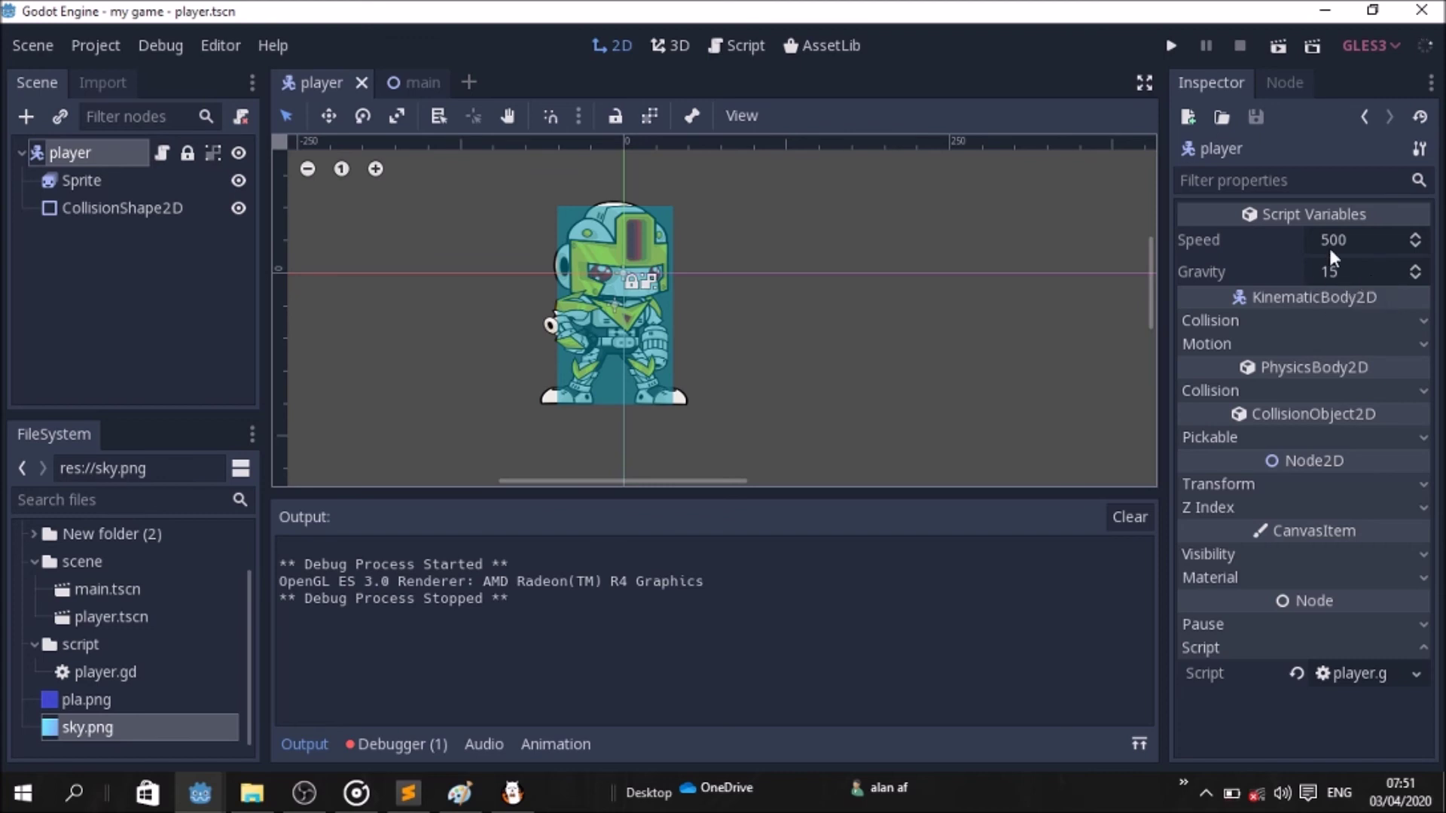
left_click(1165, 45)
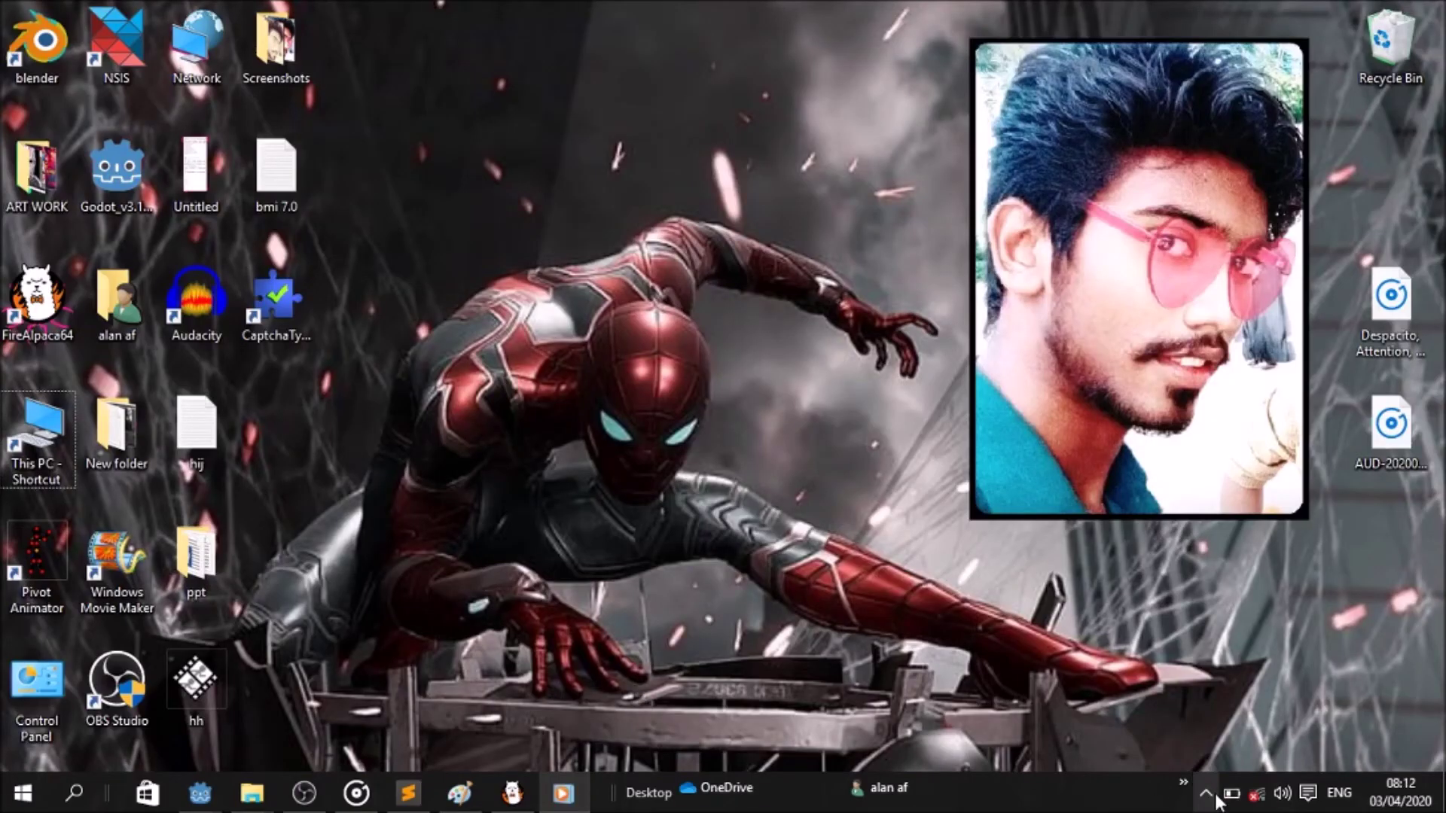
left_click(1206, 792)
left_click(941, 640)
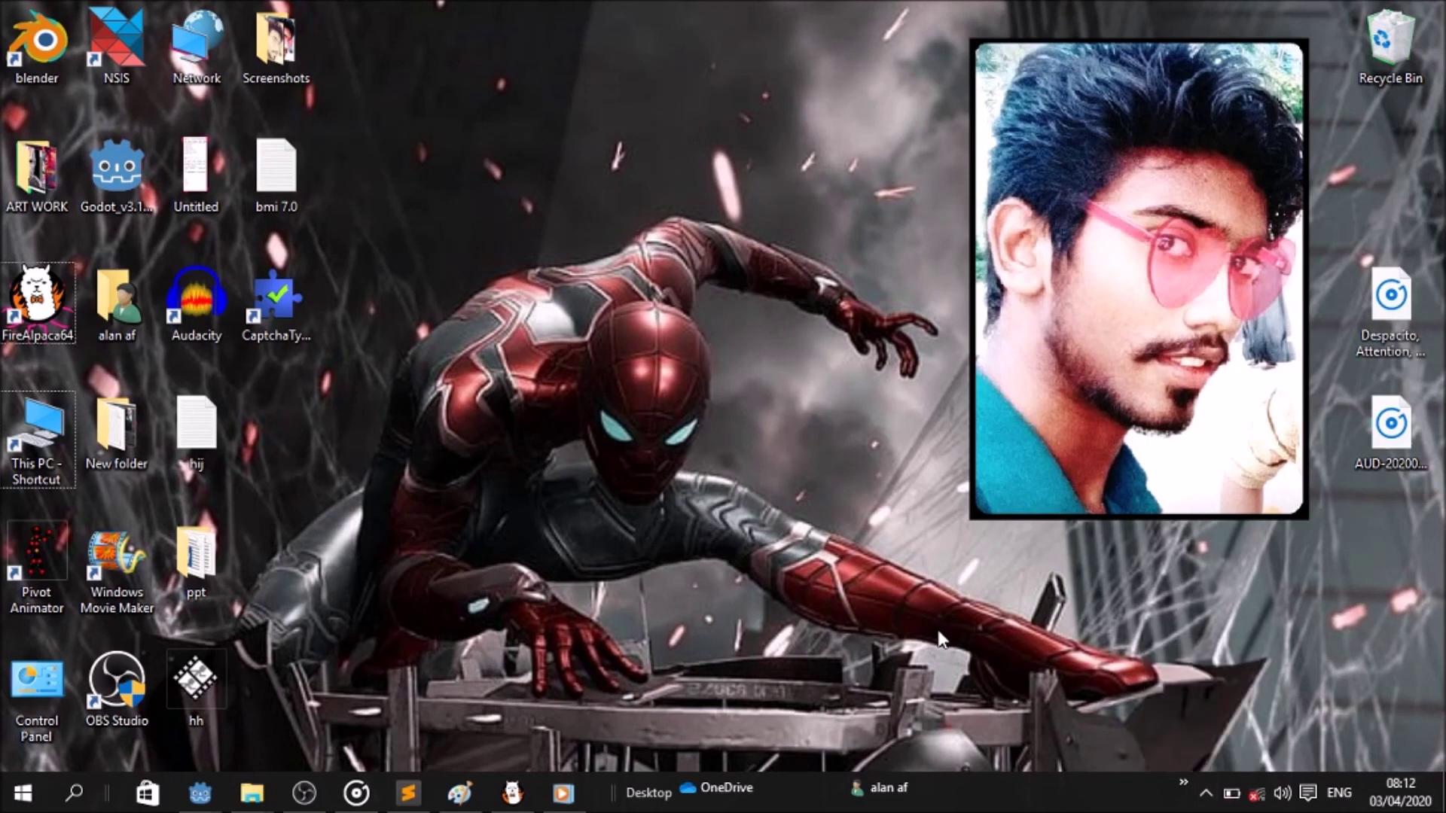